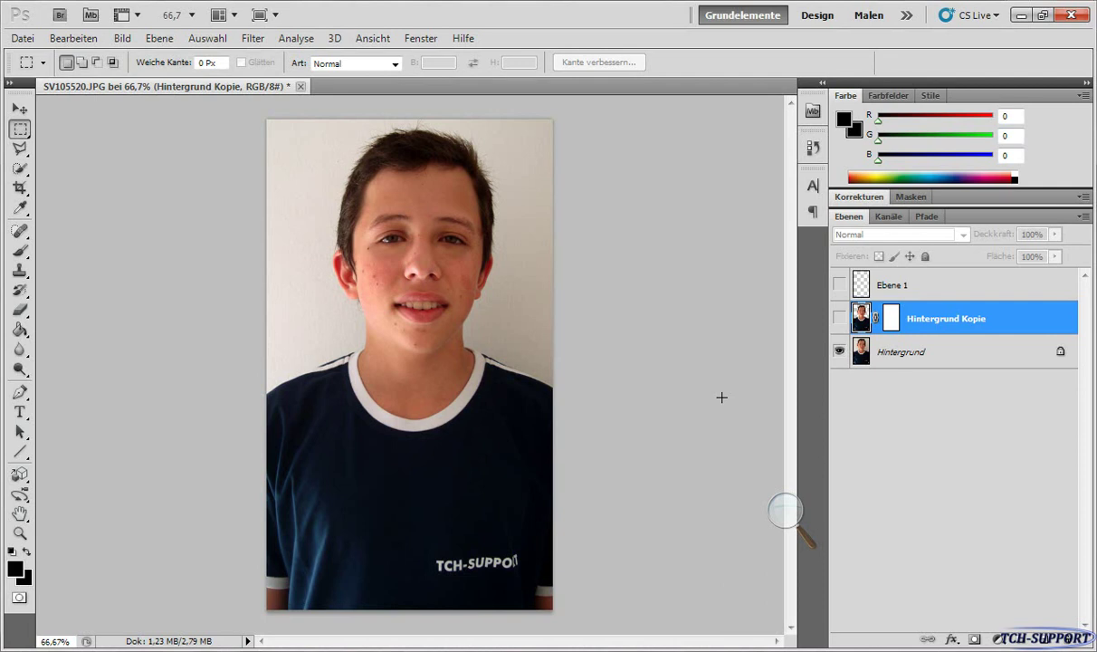
# - Hide Hintergrund, show Hintergrund Kopie over transparency, and zoom in to check the hair edges
pyautogui.click(837, 351)
pyautogui.click(836, 318)
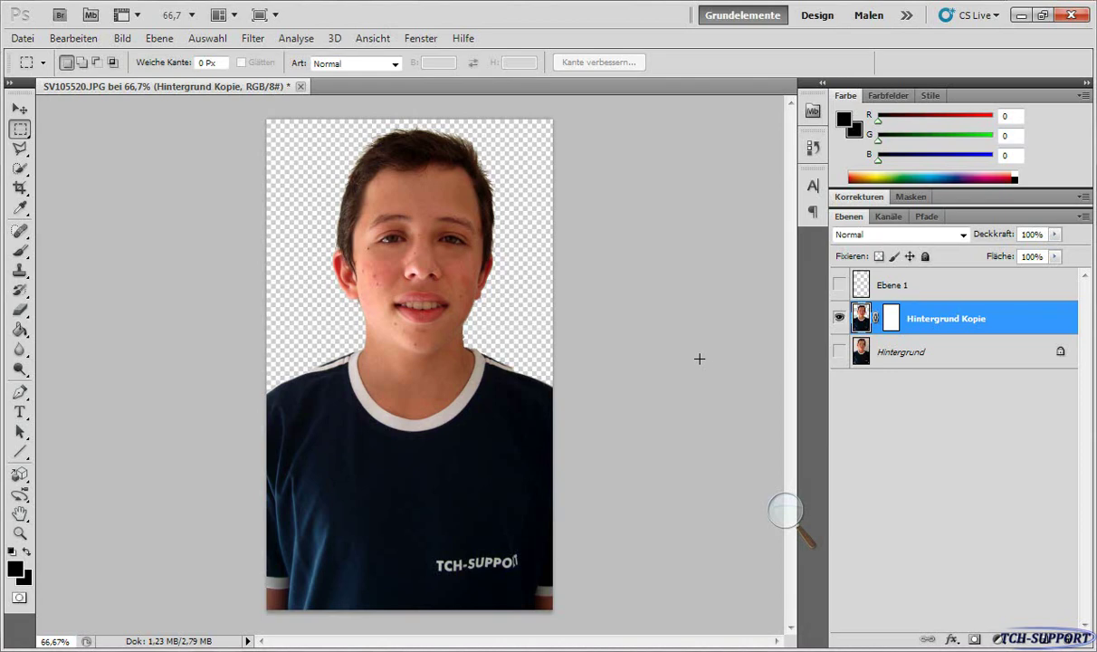
pyautogui.hotkey('ctrl', '+')
pyautogui.hotkey('ctrl', '+')
pyautogui.moveTo(788, 365)
pyautogui.mouseDown()
pyautogui.moveTo(784, 238)
pyautogui.moveTo(784, 254)
pyautogui.mouseUp()
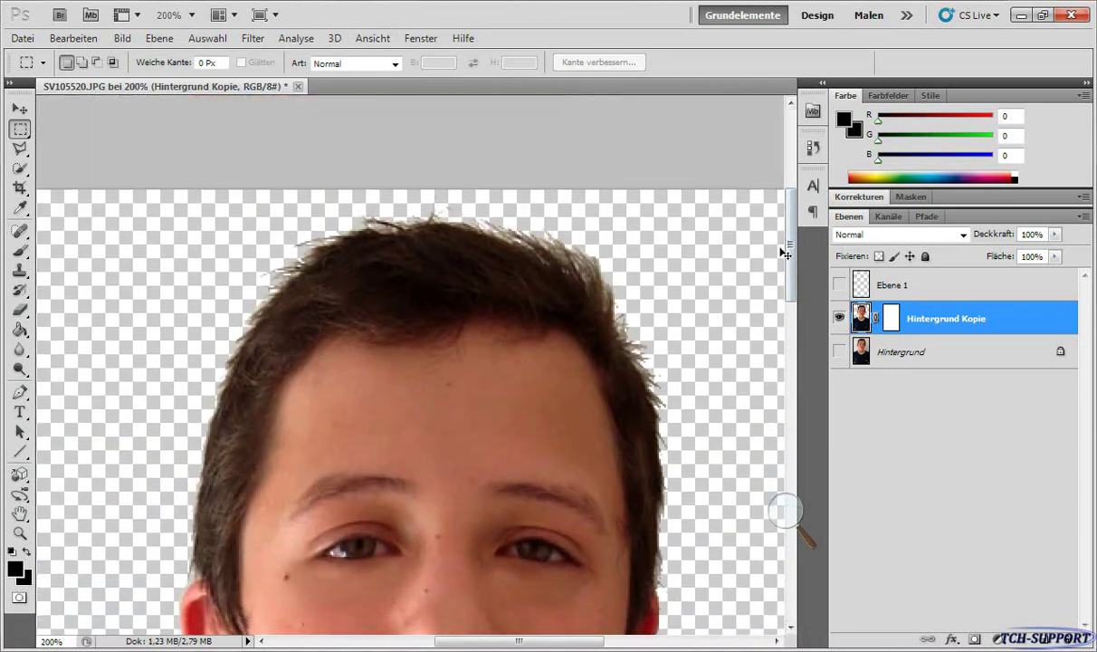
pyautogui.hotkey('ctrl', '-')
pyautogui.hotkey('ctrl', '-')
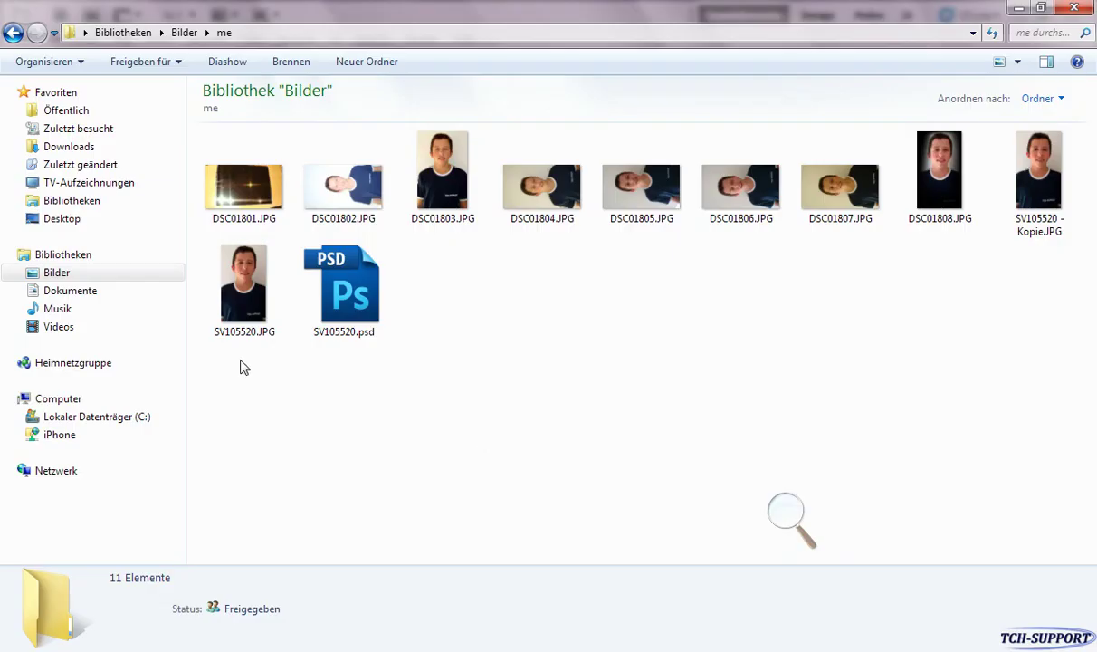
# - Duplicate SV105520.JPG in Explorer by copy-pasting it, then return to Photoshop
pyautogui.click(229, 307)
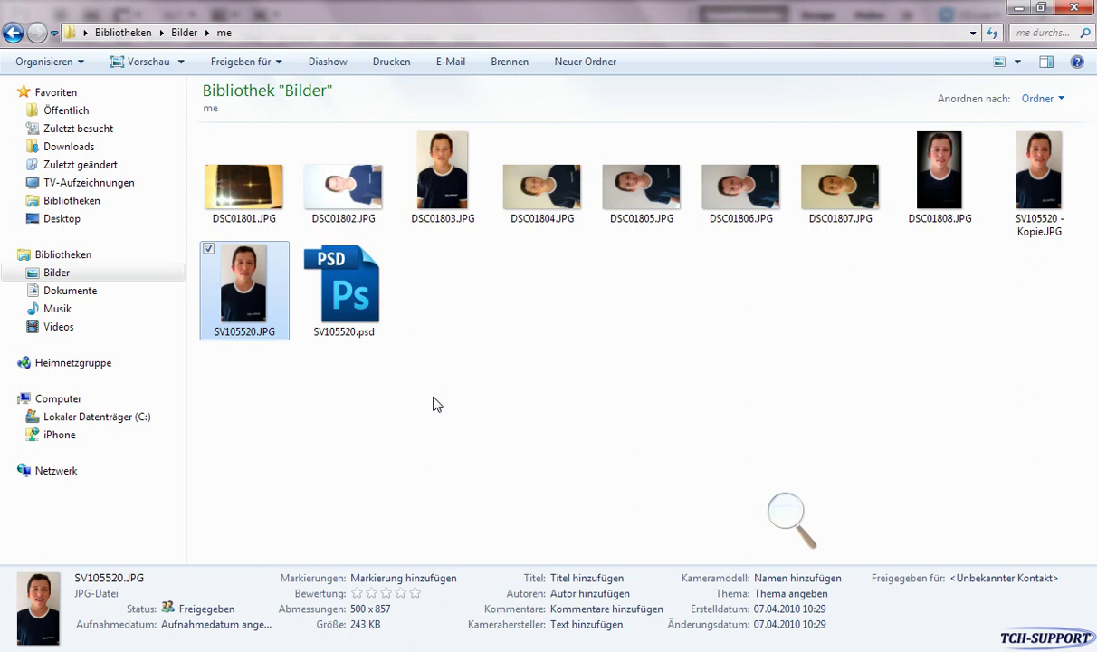
pyautogui.hotkey('ctrl', 'v')
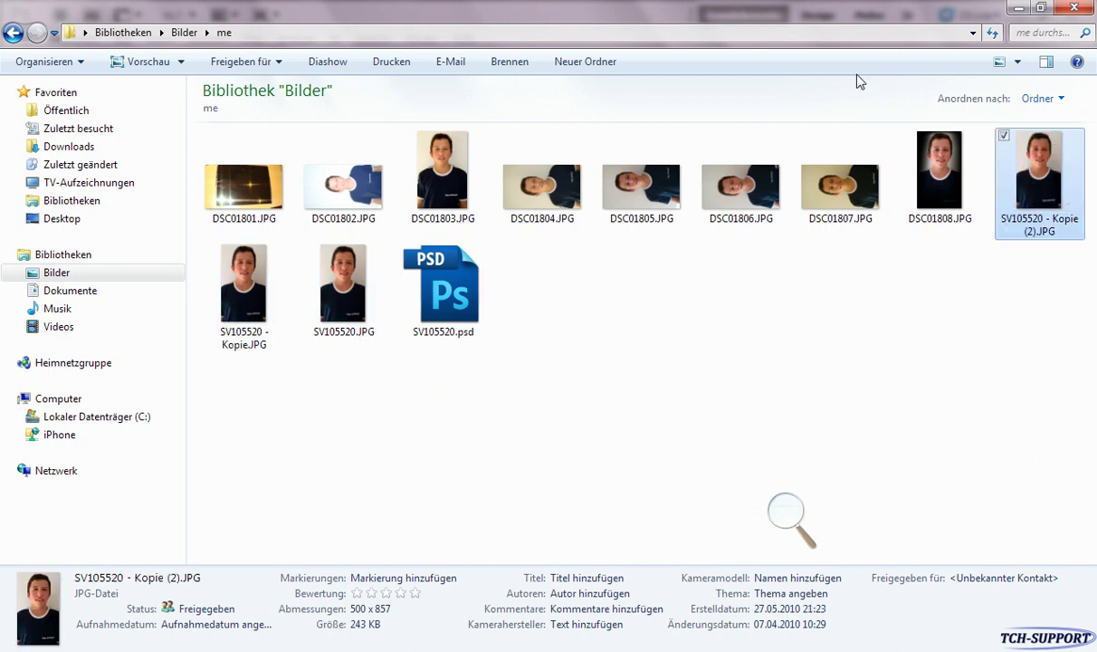
pyautogui.click(1019, 8)
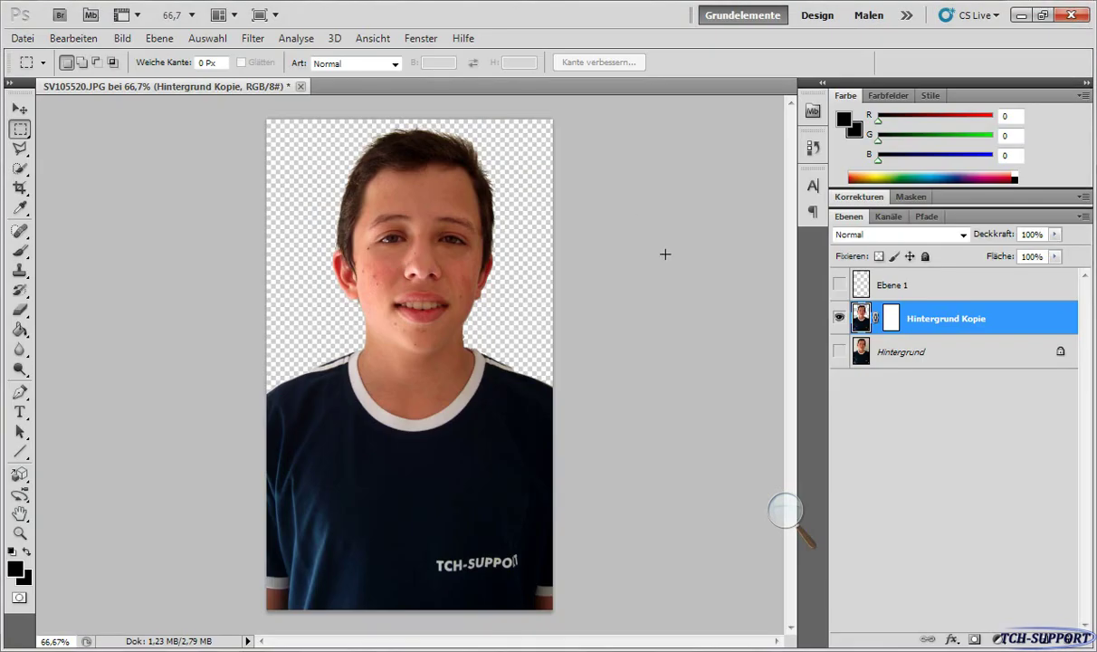
# - Open SV105520 - Kopie.JPG as a new document and briefly view its channels
pyautogui.hotkey('ctrl', 'o')
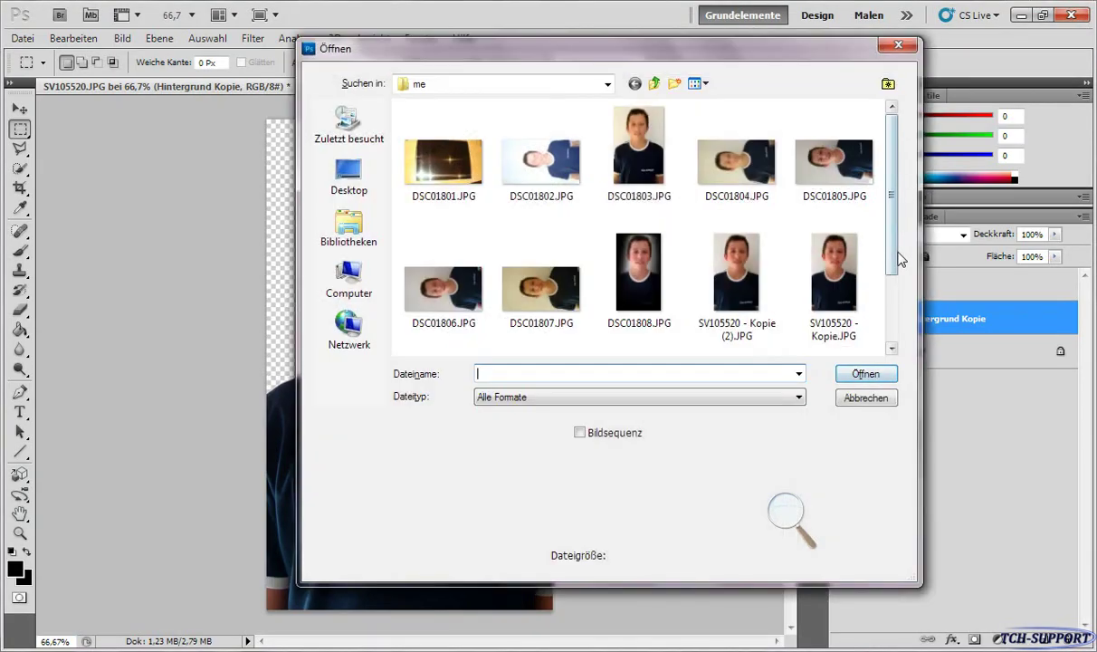
pyautogui.click(856, 292)
pyautogui.doubleClick(856, 292)
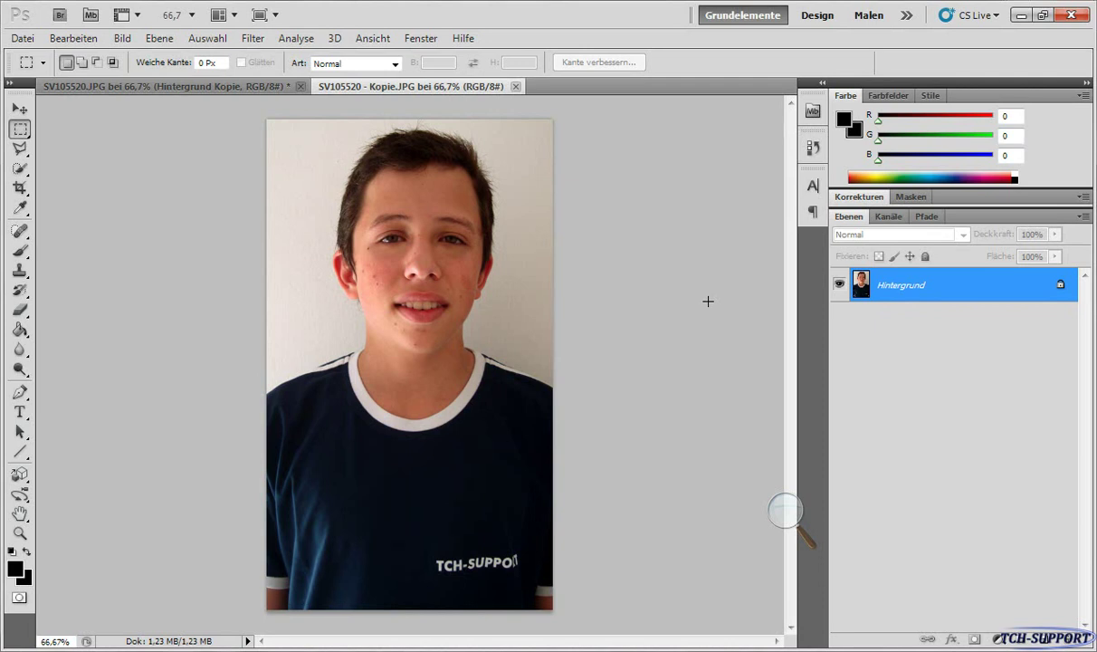
pyautogui.click(890, 218)
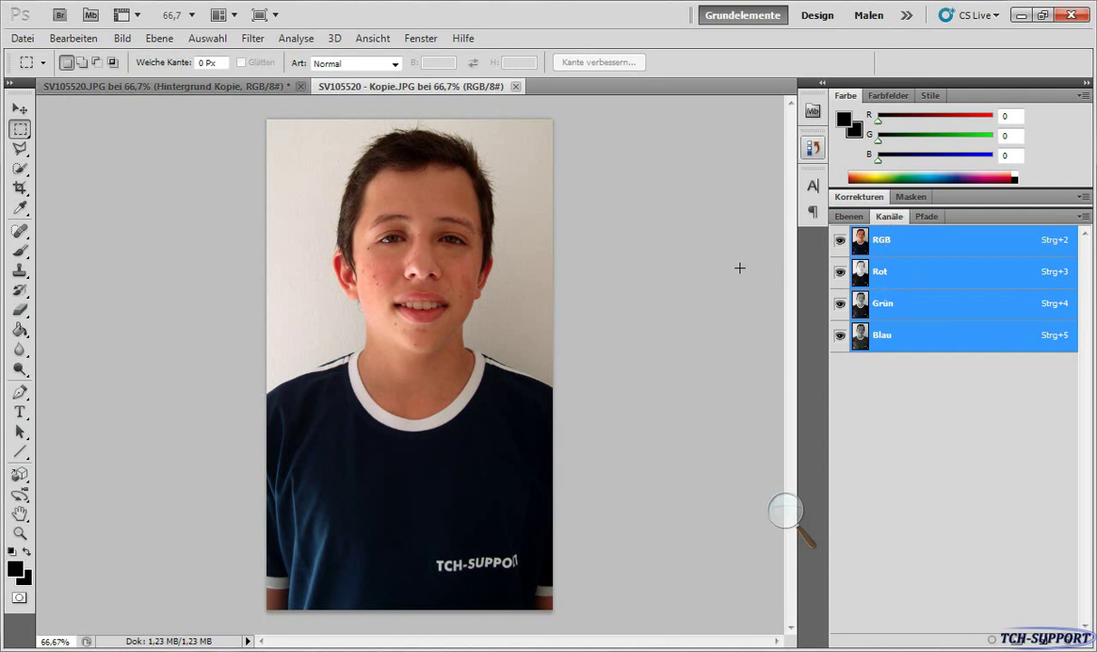
pyautogui.press('F7')
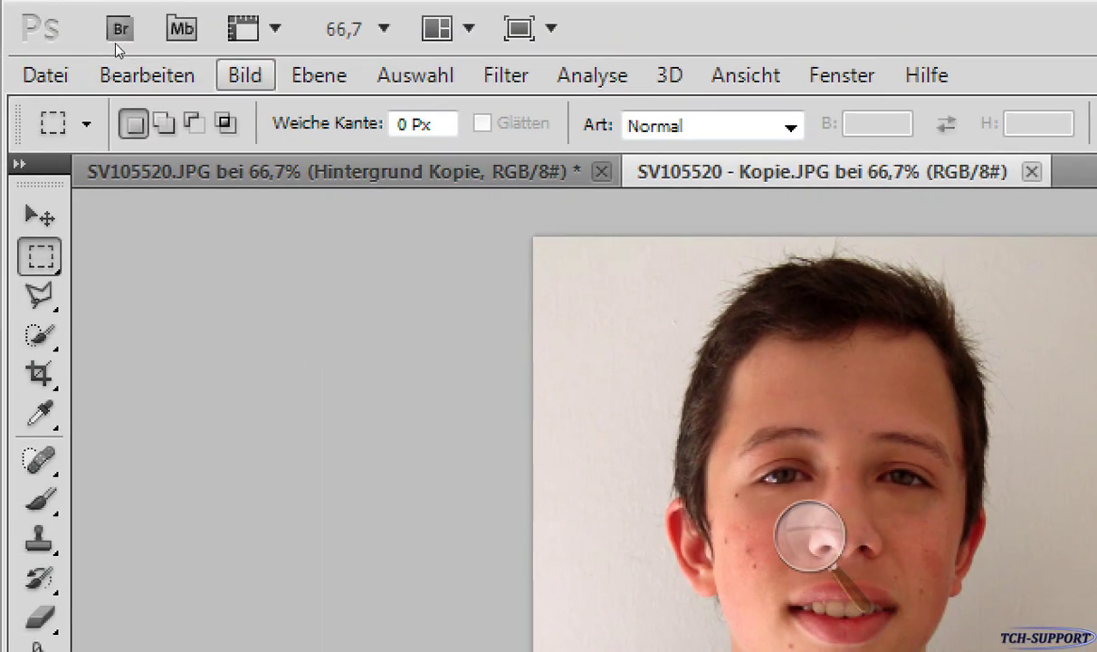
# - Convert SV105520 - Kopie.JPG to CMYK-Farbe via Bild > Modus, accepting the profile warning
pyautogui.click(244, 76)
pyautogui.moveTo(304, 160)
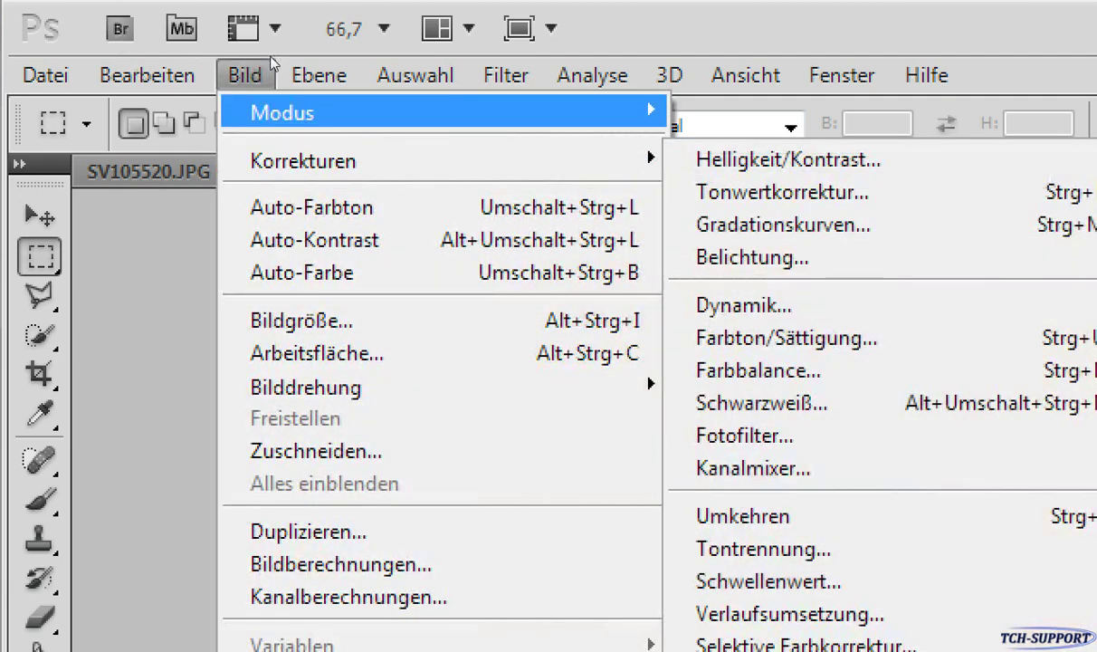
pyautogui.press('Right')
pyautogui.press('Down')
pyautogui.press('Down')
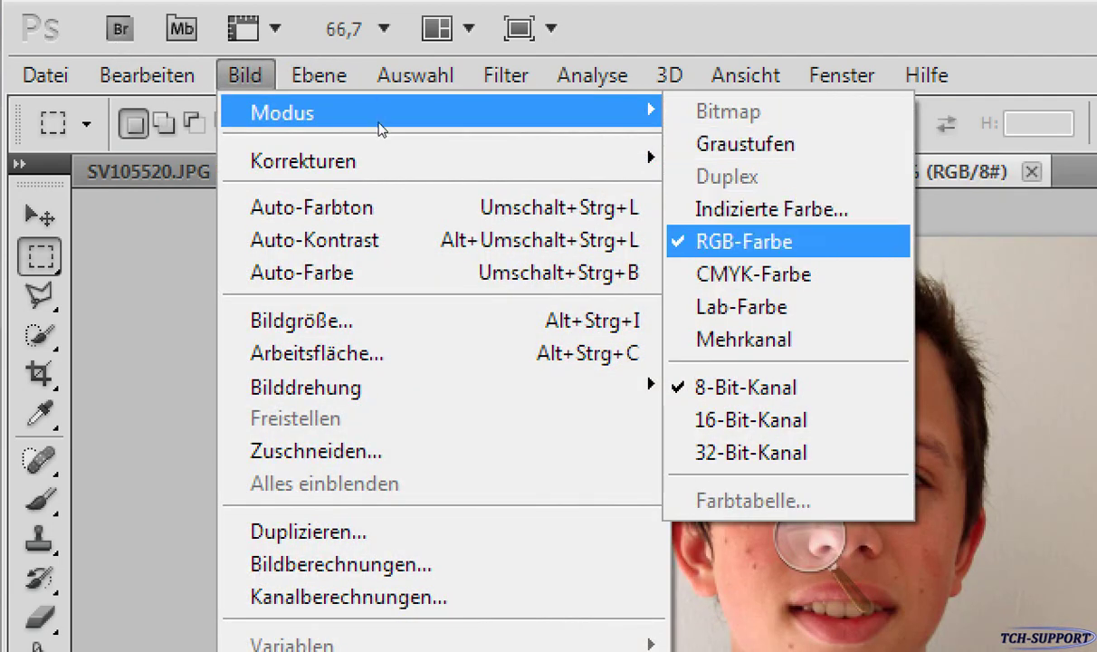
pyautogui.press('Down')
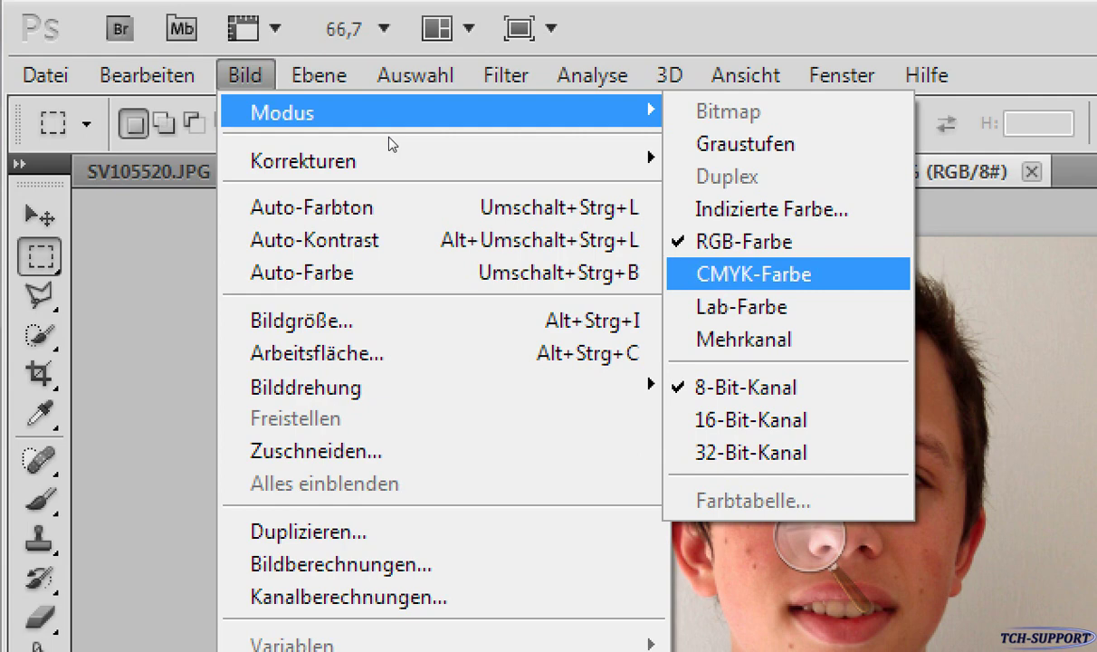
pyautogui.press('Return')
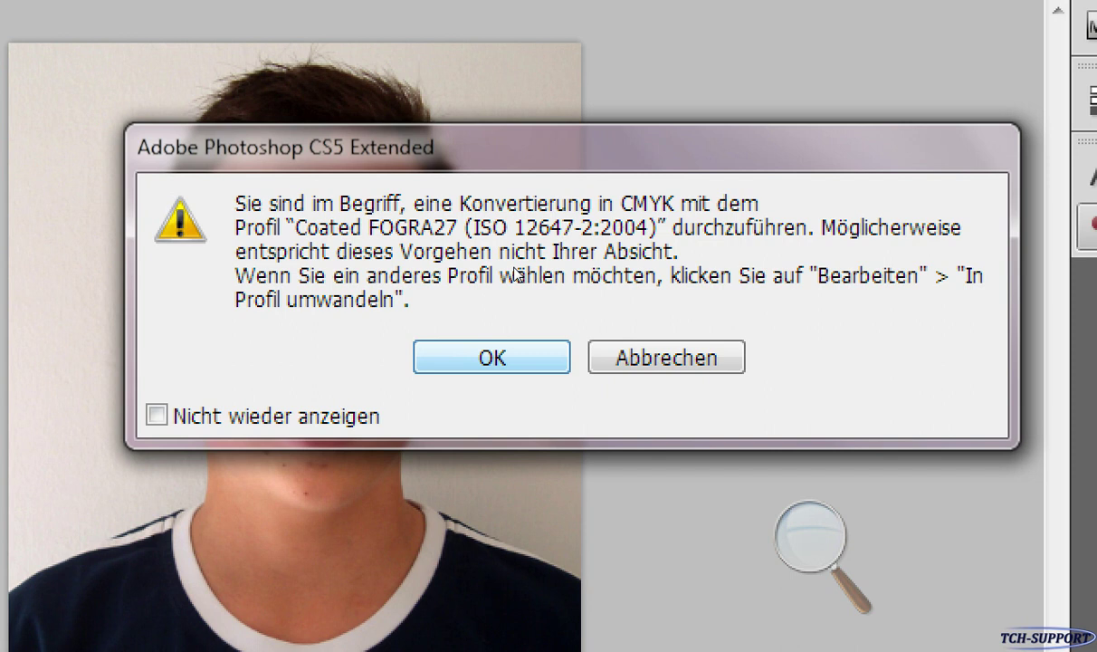
pyautogui.press('Return')
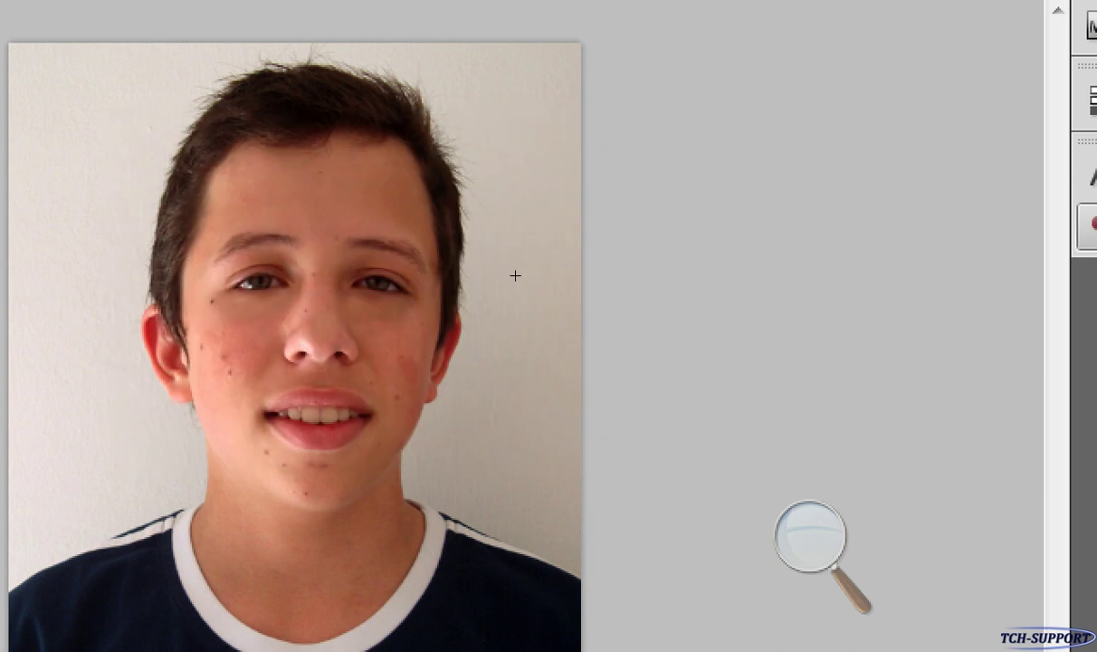
pyautogui.hotkey('ctrl', '-')
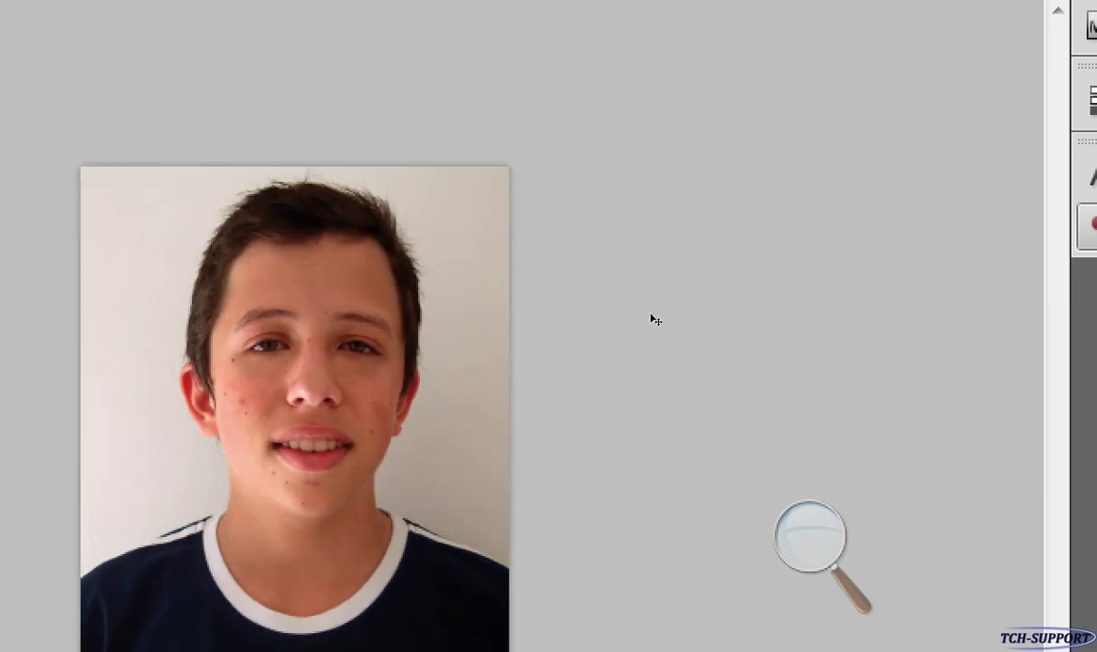
pyautogui.hotkey('ctrl', '+')
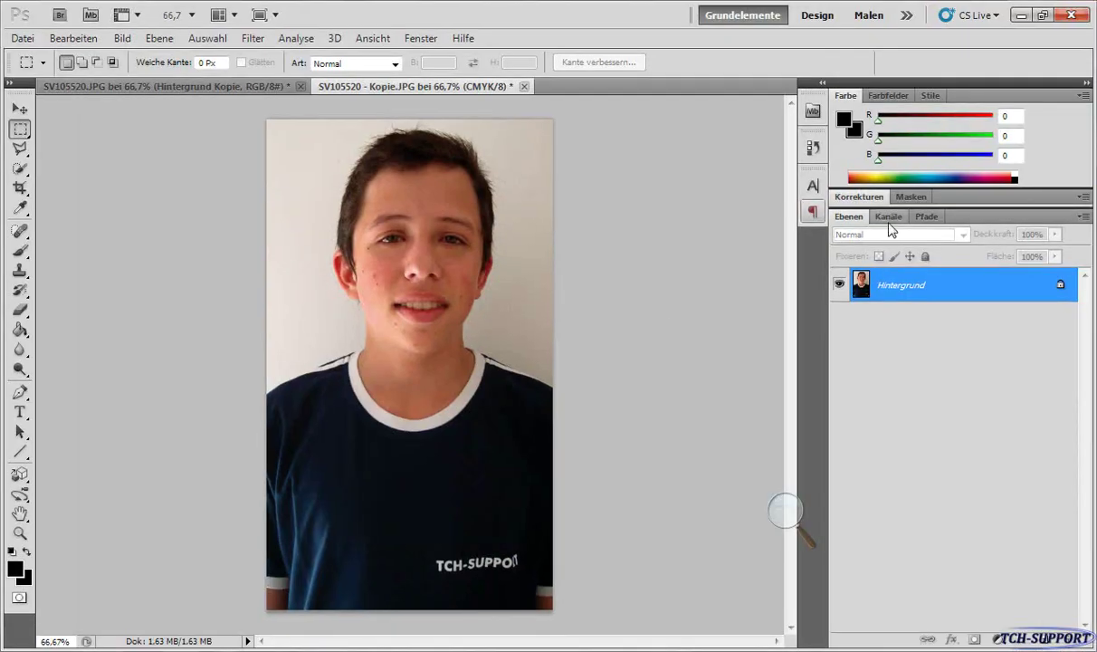
# - In the Kanäle panel, view the Cyan and Gelb channels individually
pyautogui.click(890, 219)
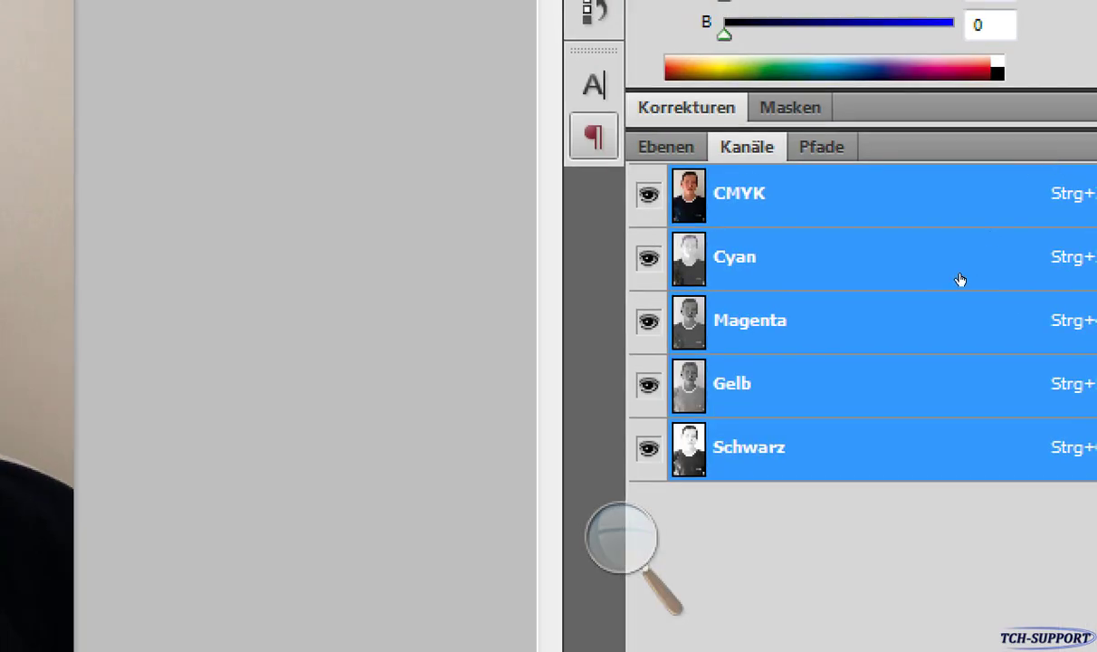
pyautogui.click(983, 286)
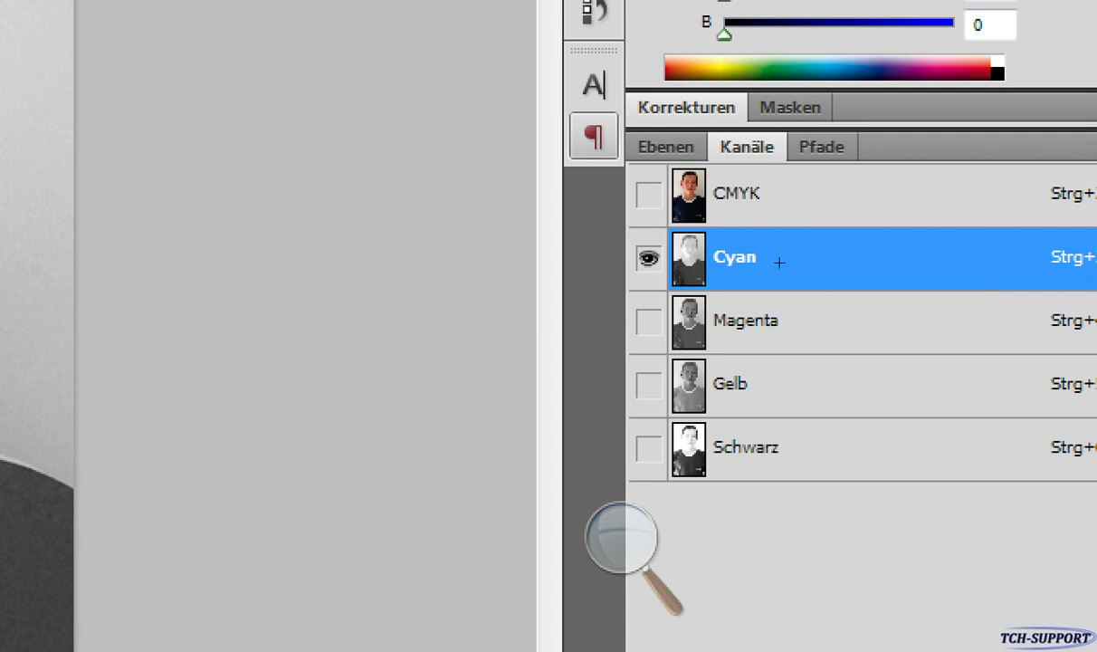
pyautogui.click(842, 195)
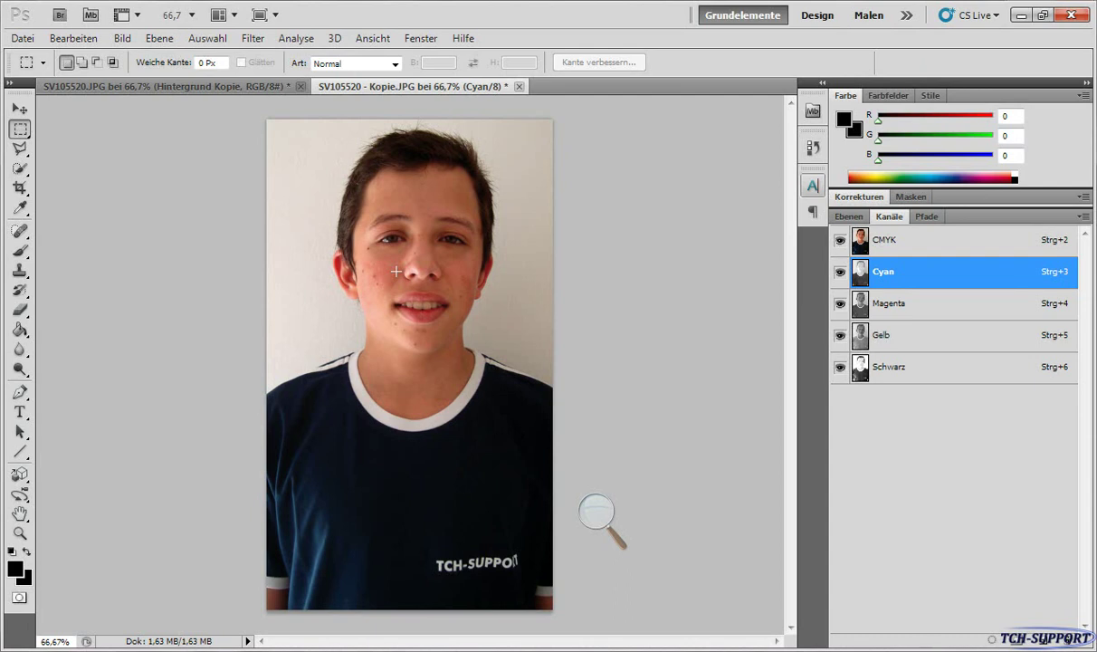
pyautogui.click(908, 369)
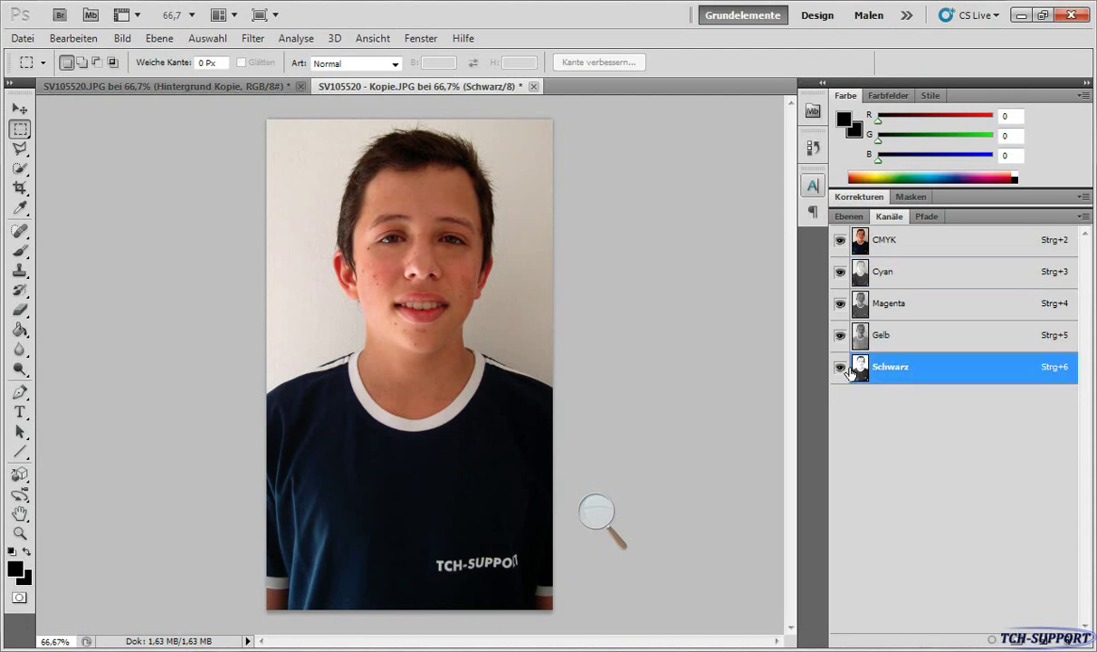
pyautogui.click(891, 336)
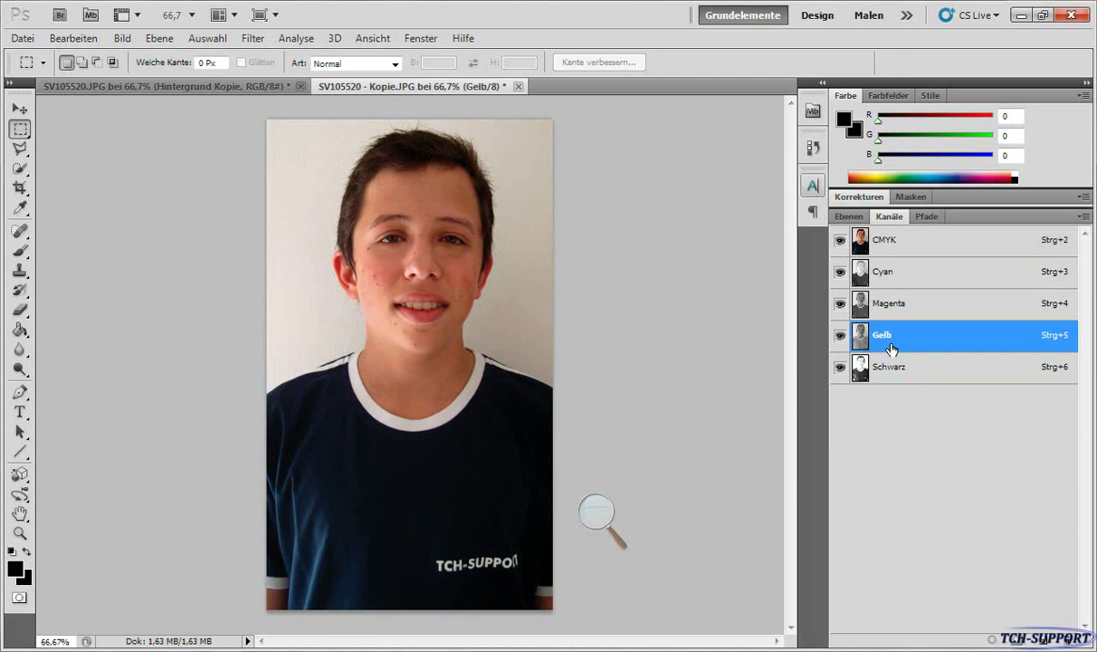
pyautogui.click(840, 303)
pyautogui.click(840, 367)
pyautogui.click(840, 303)
pyautogui.click(840, 272)
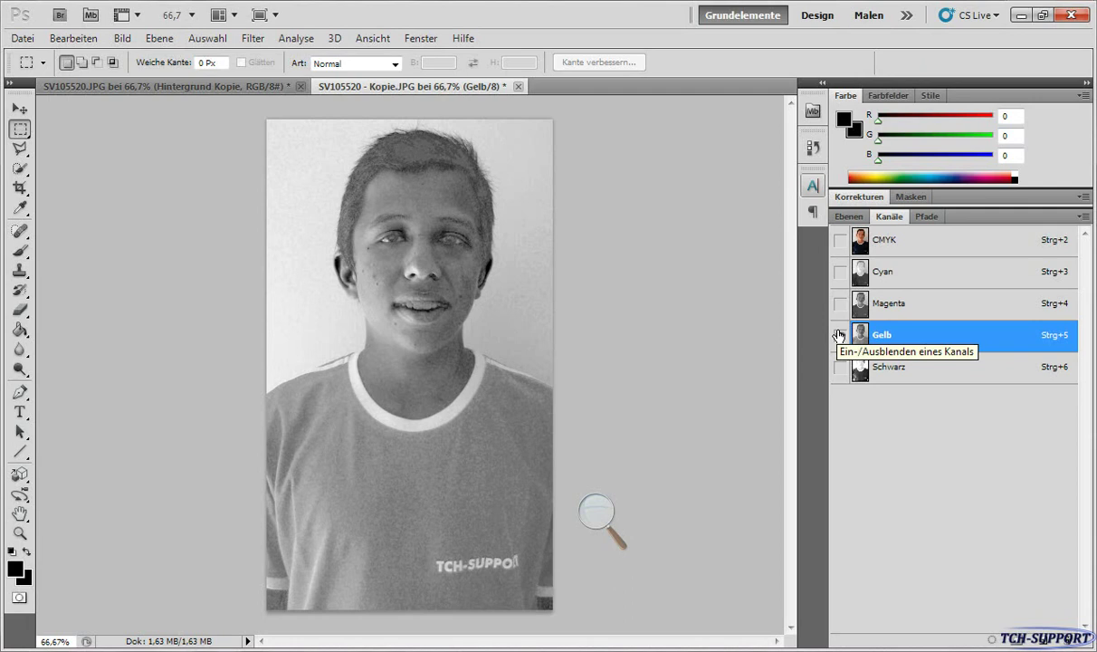
# - Make Schwarz the active channel, then compare it with Cyan and Magenta alone
pyautogui.click(840, 366)
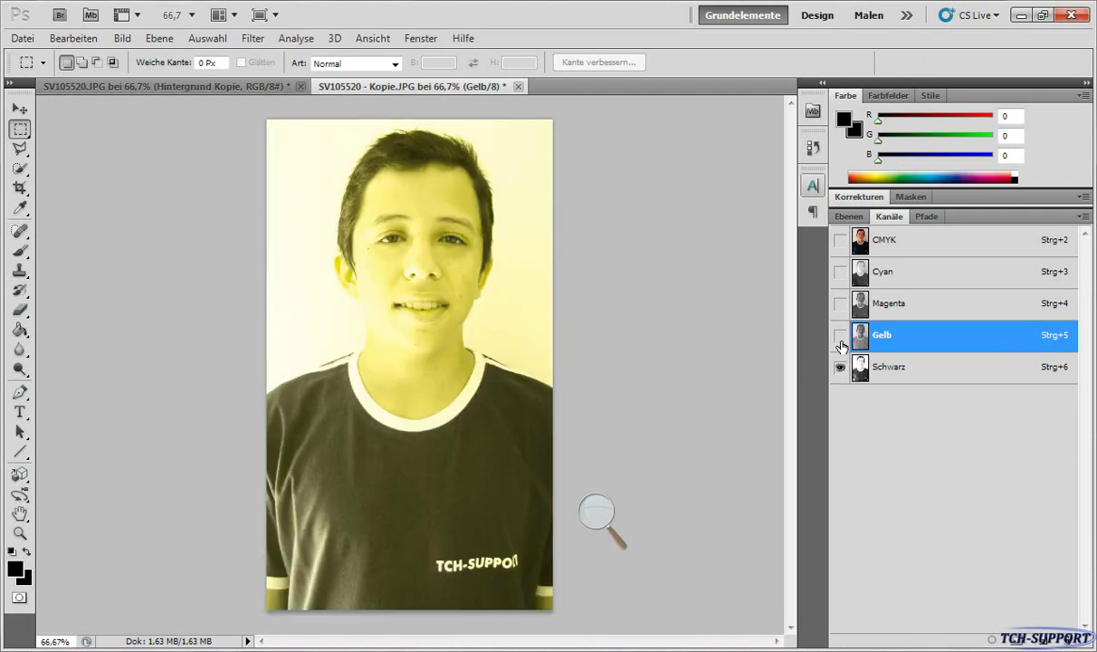
pyautogui.click(840, 335)
pyautogui.click(871, 376)
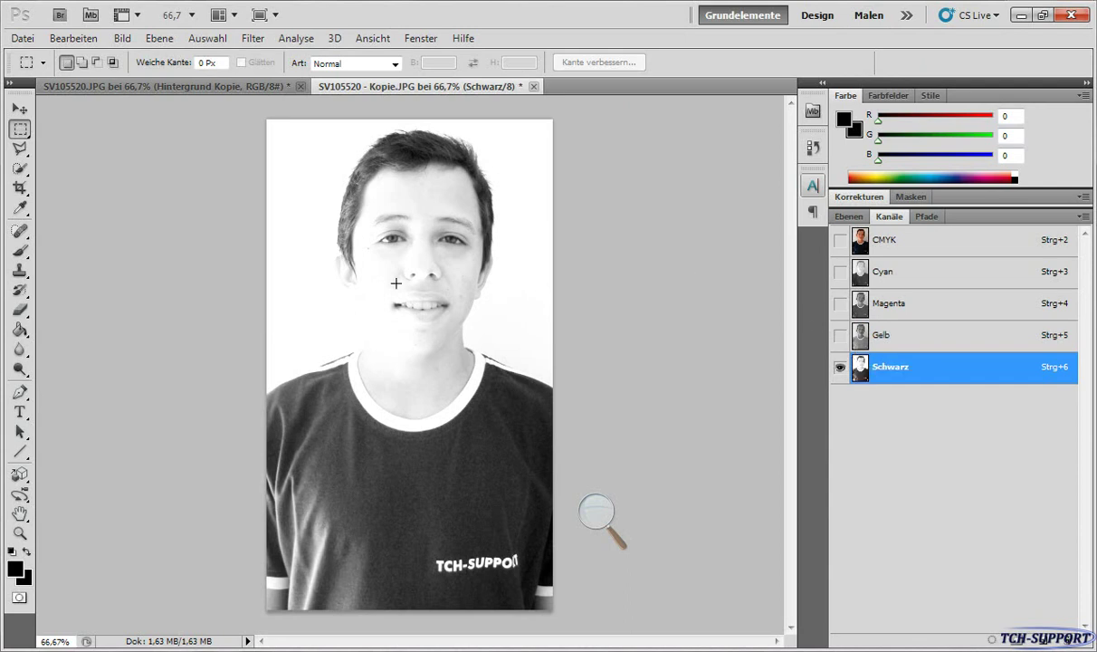
pyautogui.click(840, 272)
pyautogui.click(836, 371)
pyautogui.click(836, 371)
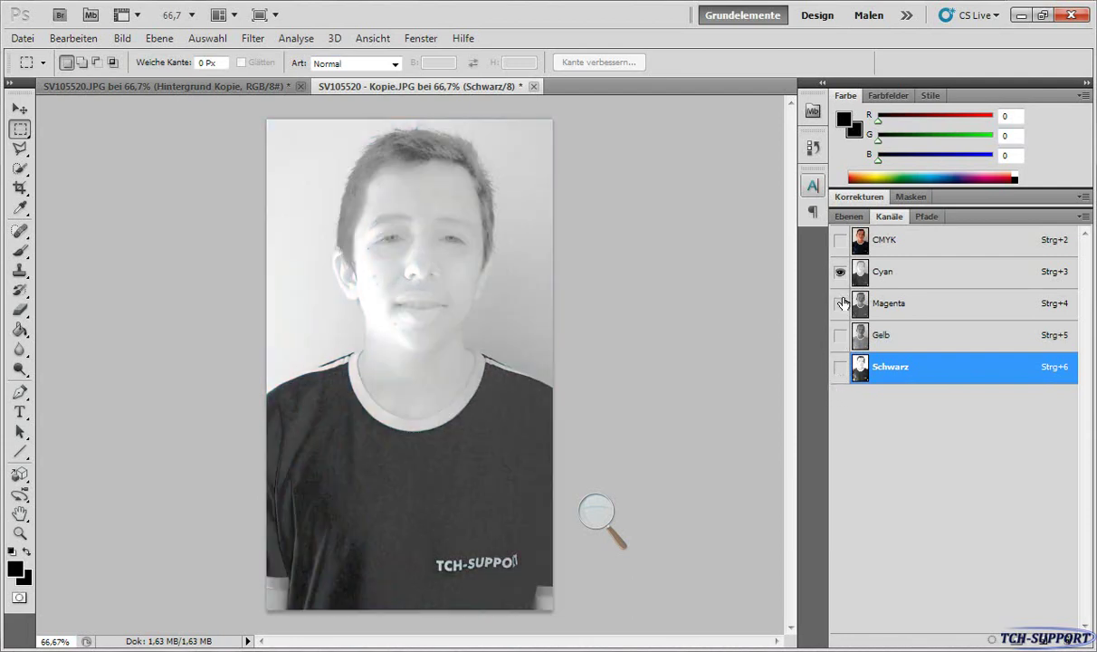
pyautogui.click(840, 304)
pyautogui.click(841, 270)
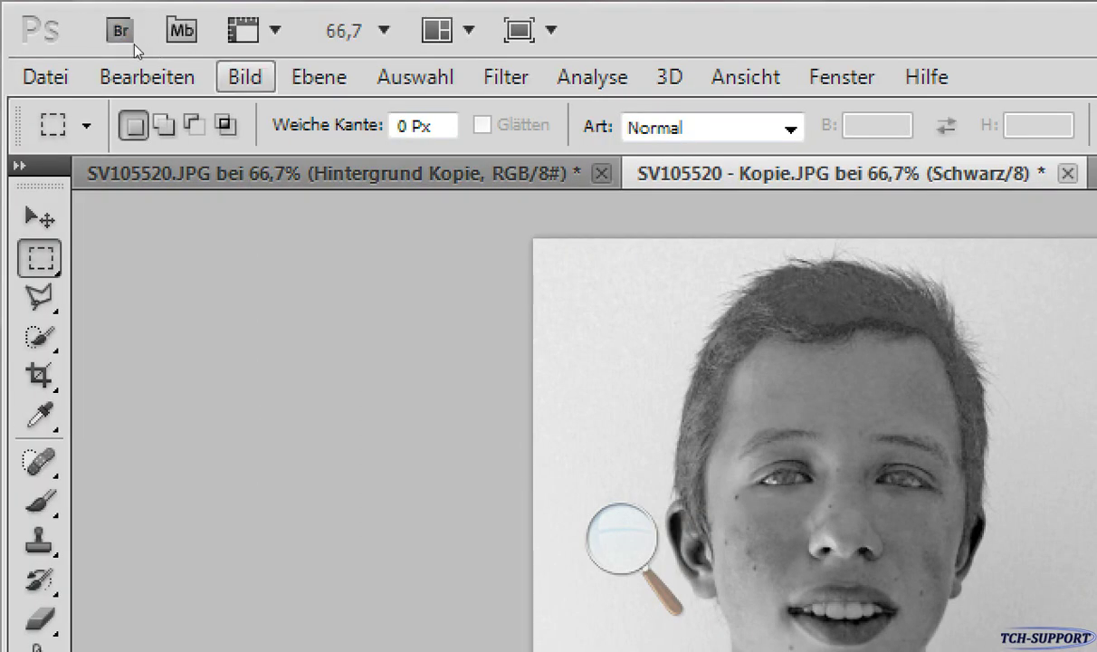
# - Open Levels and try black-point and midtone settings on the Schwarz channel
pyautogui.click(245, 77)
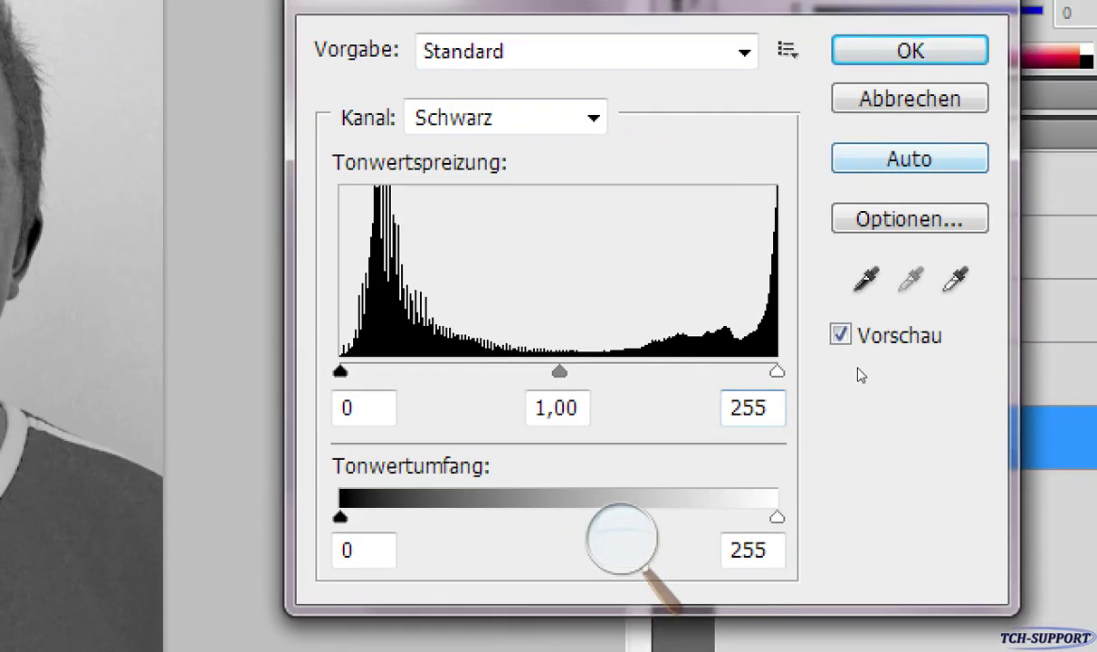
pyautogui.press('Down')
pyautogui.press('Down')
pyautogui.press('Down')
pyautogui.press('Down')
pyautogui.press('Down')
pyautogui.press('Down')
pyautogui.press('Down')
pyautogui.press('Down')
pyautogui.press('Down')
pyautogui.press('Down')
pyautogui.press('Down')
pyautogui.press('Down')
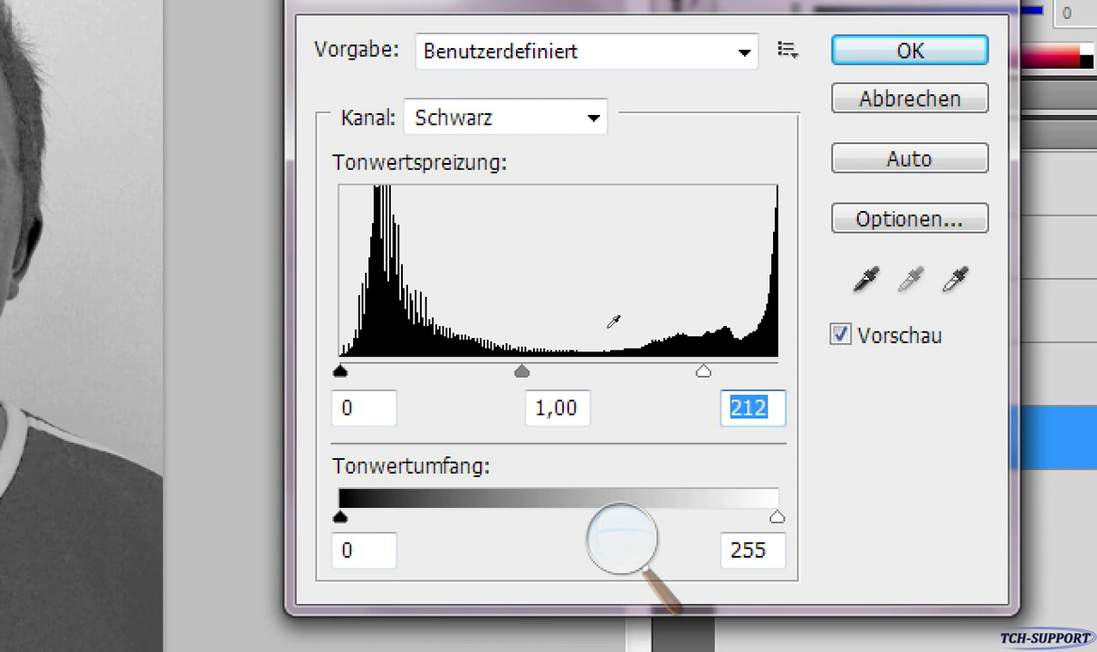
pyautogui.hotkey('shift', 'Tab')
pyautogui.hotkey('shift', 'Tab')
pyautogui.press('Up')
pyautogui.press('Up')
pyautogui.press('Up')
pyautogui.press('Up')
pyautogui.press('Up')
pyautogui.press('Up')
pyautogui.press('Up')
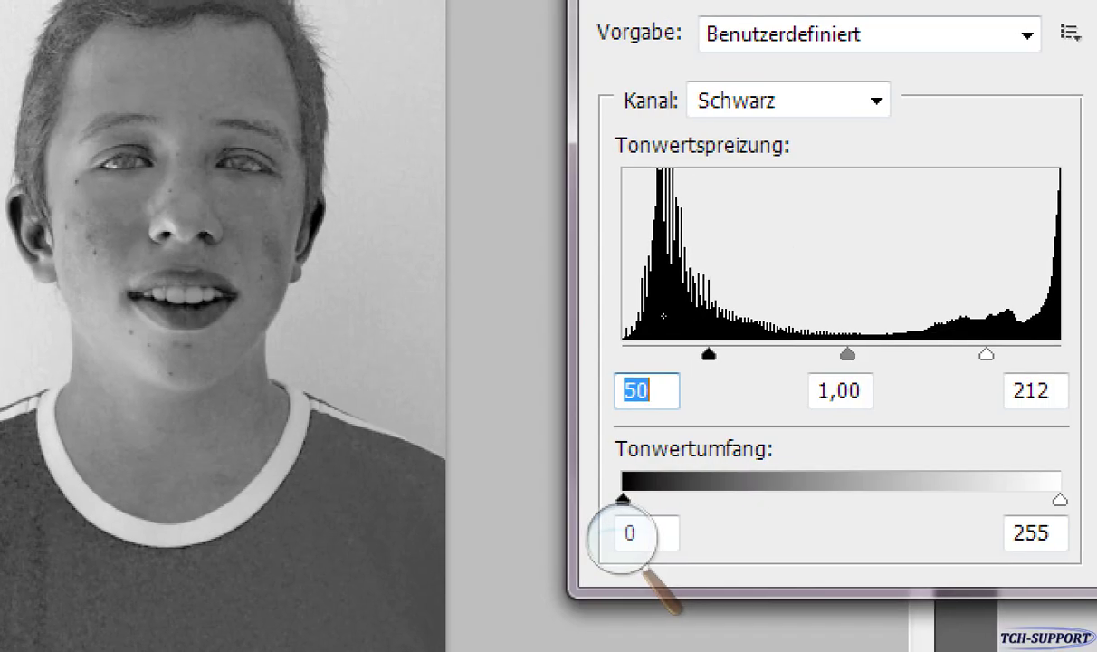
pyautogui.press('Up')
pyautogui.press('Up')
pyautogui.press('Up')
pyautogui.press('Up')
pyautogui.press('Down')
pyautogui.press('Down')
pyautogui.press('Down')
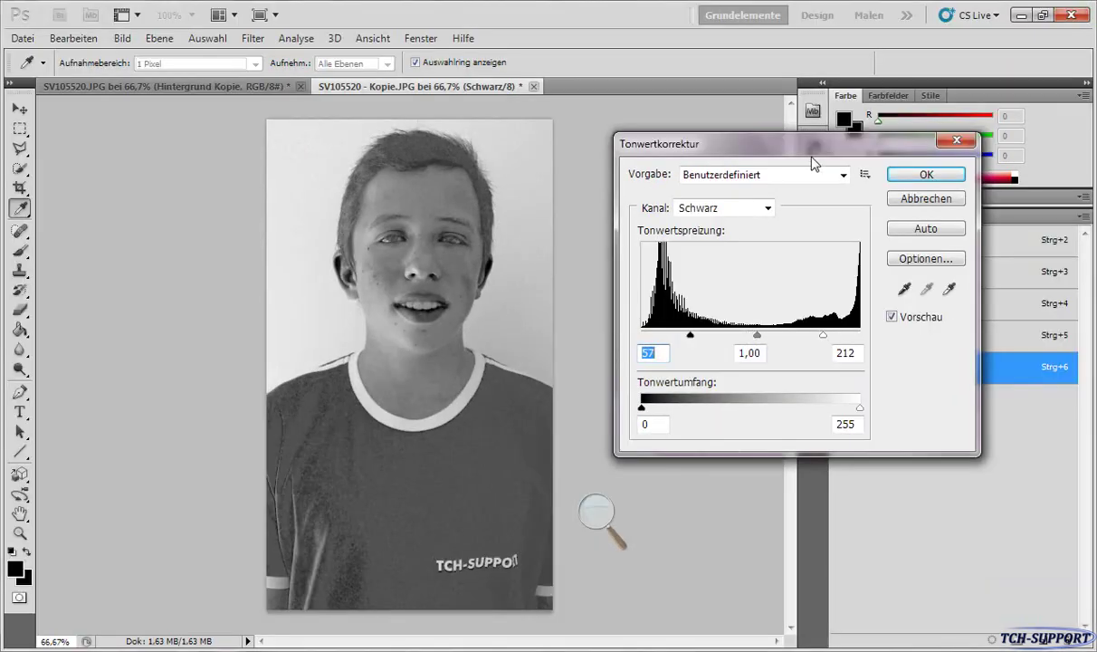
pyautogui.click(722, 210)
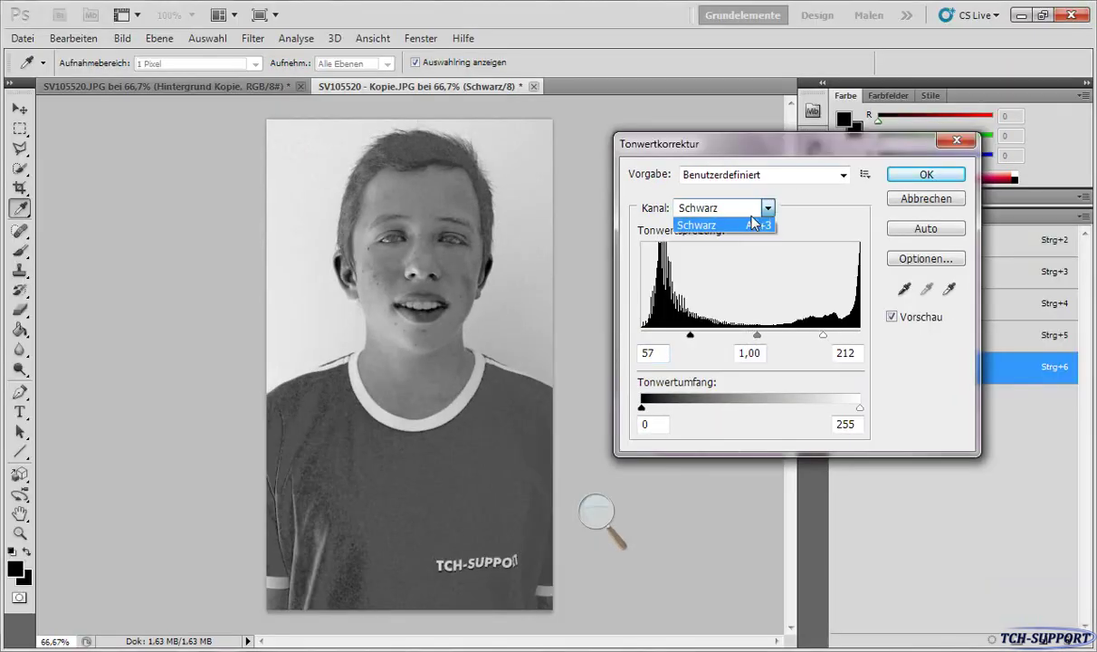
pyautogui.click(754, 222)
pyautogui.moveTo(692, 336); pyautogui.dragTo(683, 336)
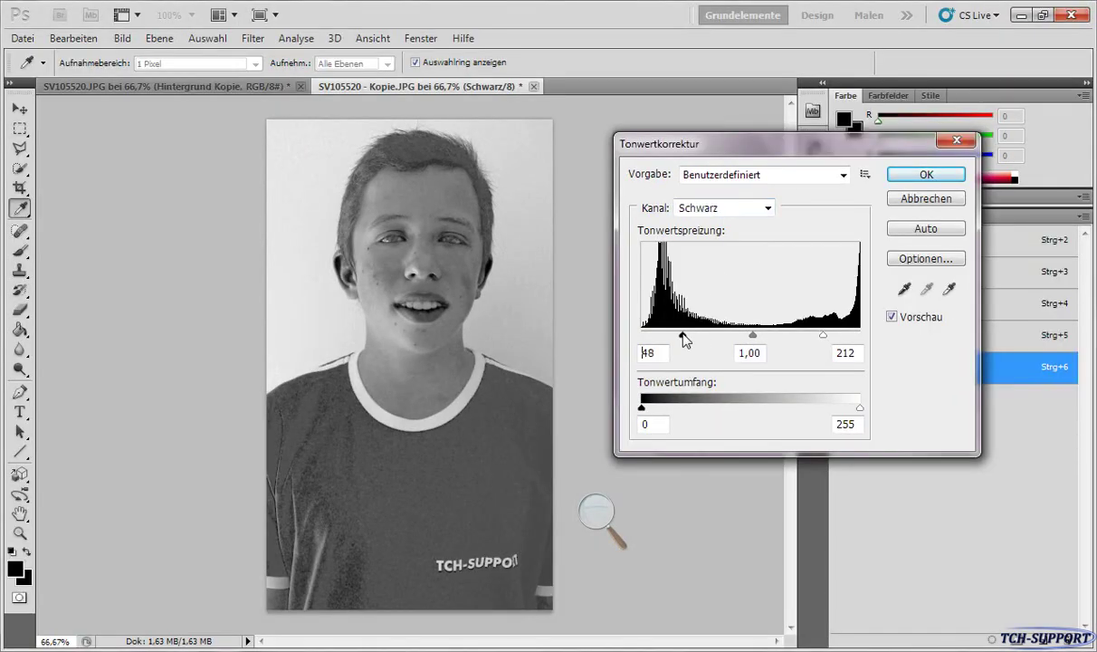
pyautogui.moveTo(756, 336); pyautogui.dragTo(742, 337)
# - Switch Levels to Magenta, set black point 87 and white point 194, and apply
pyautogui.hotkey('alt', '4')
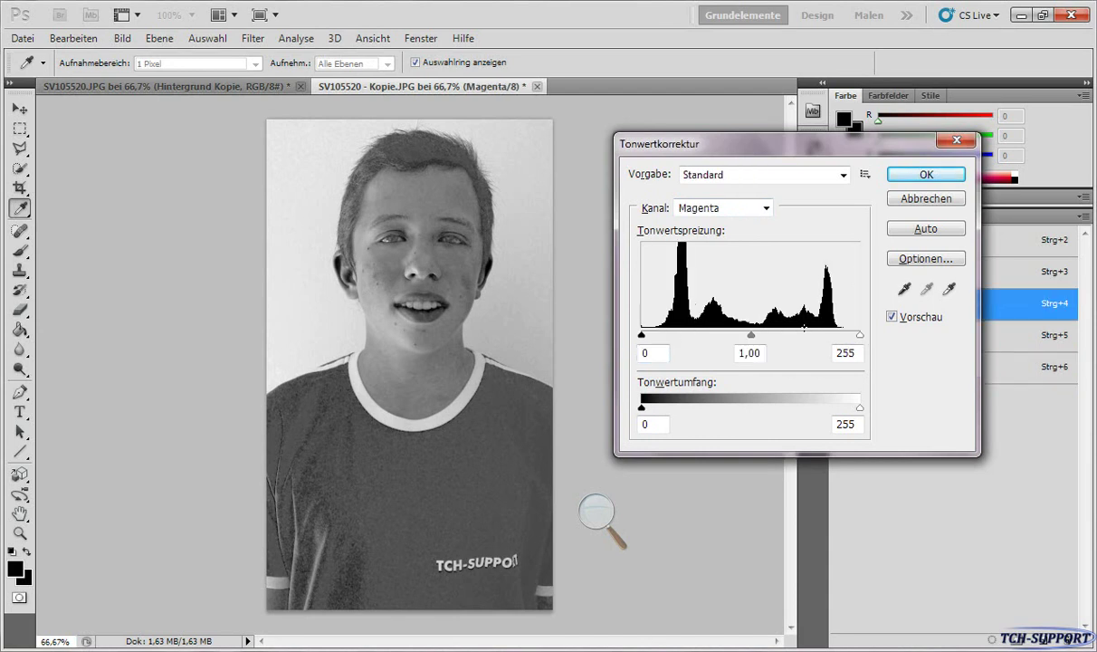
pyautogui.moveTo(858, 336); pyautogui.dragTo(815, 336)
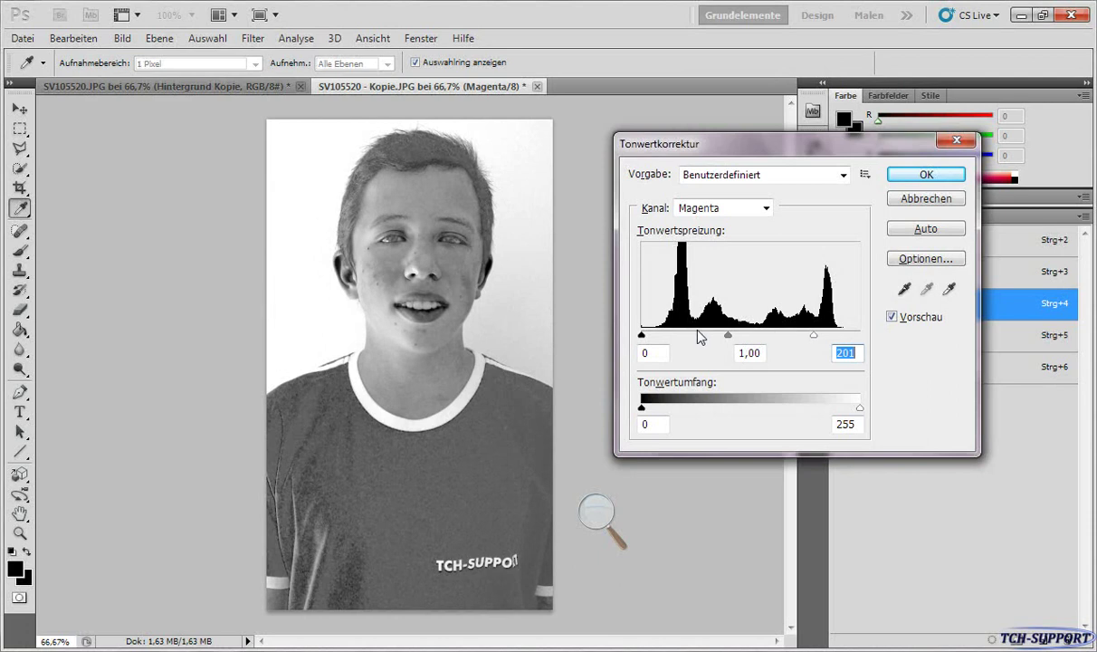
pyautogui.moveTo(642, 334); pyautogui.dragTo(716, 344)
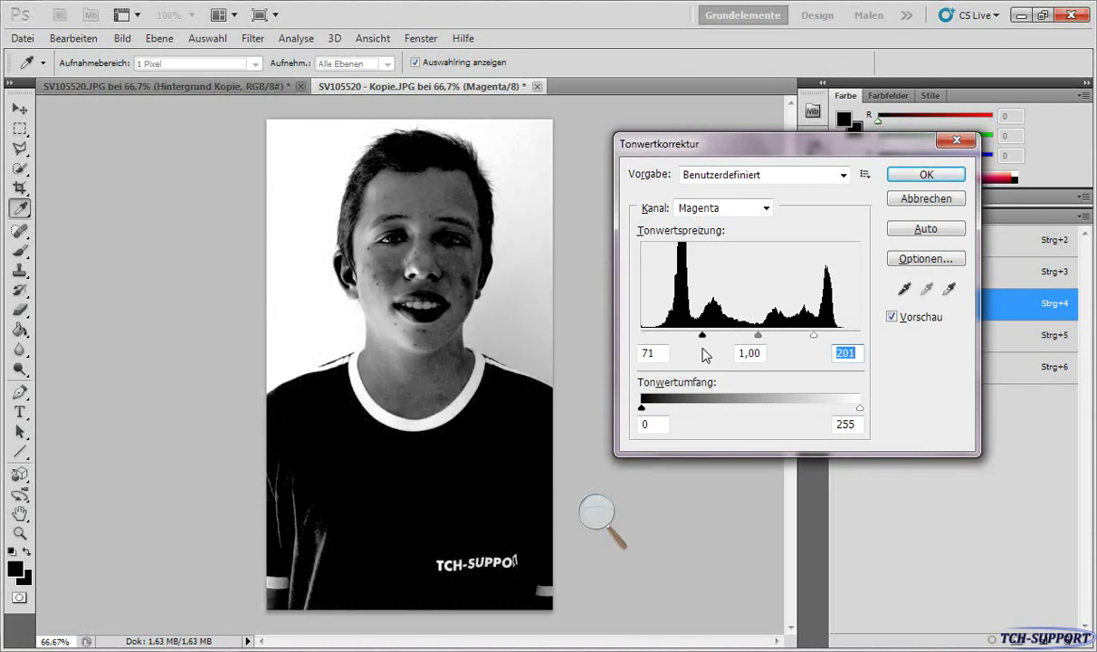
pyautogui.moveTo(715, 143); pyautogui.dragTo(534, 261)
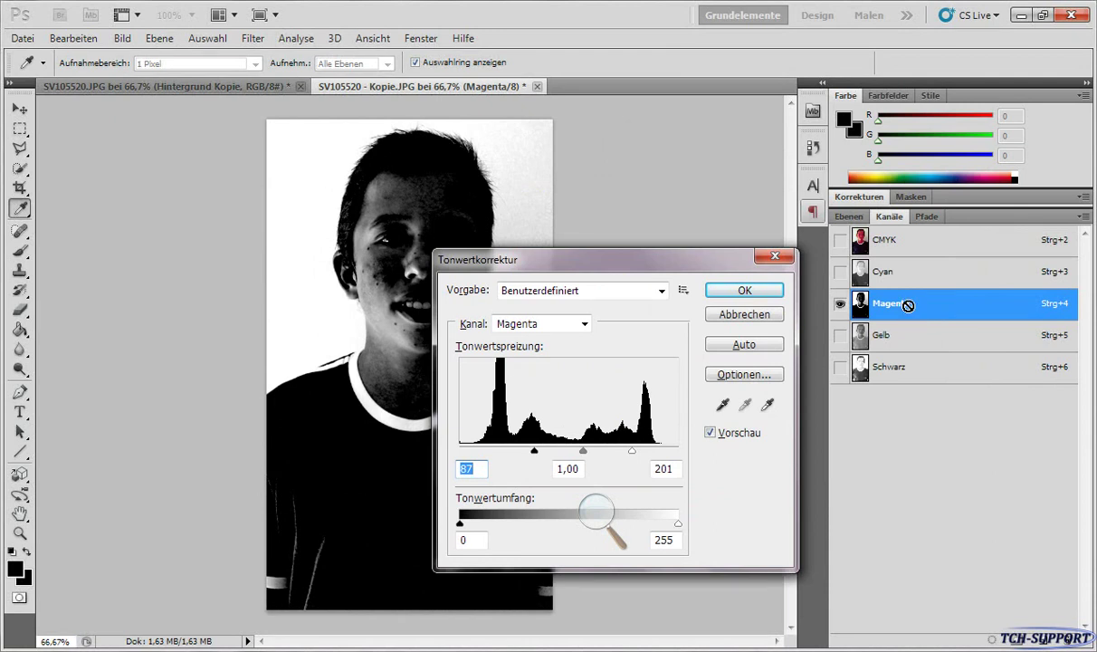
pyautogui.moveTo(614, 257); pyautogui.dragTo(827, 137)
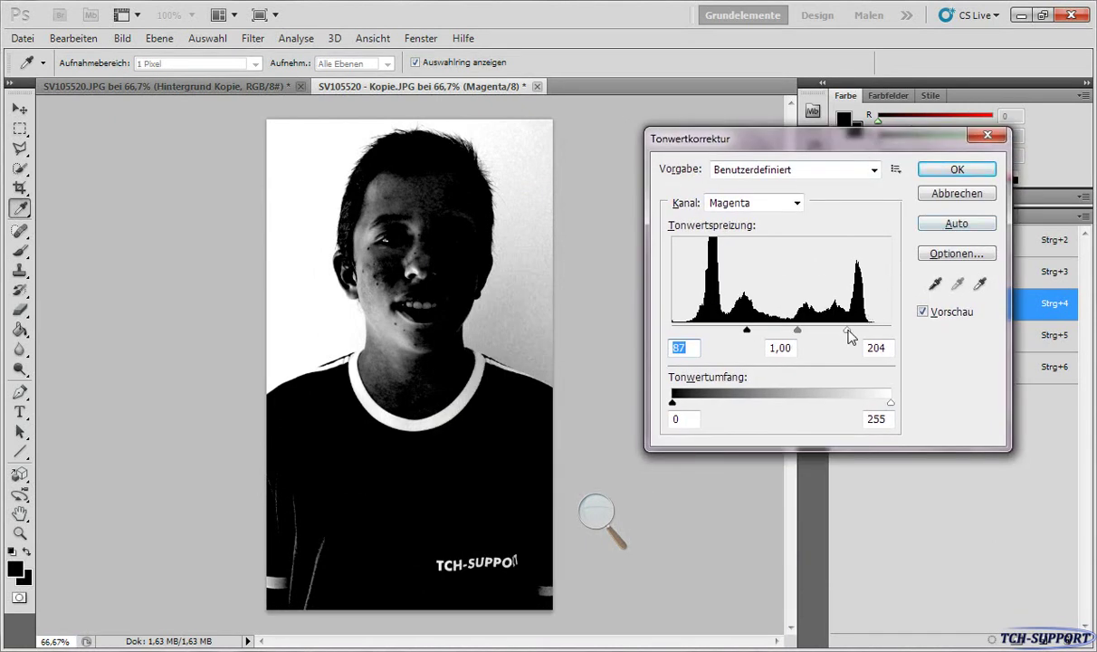
pyautogui.moveTo(860, 335); pyautogui.dragTo(839, 335)
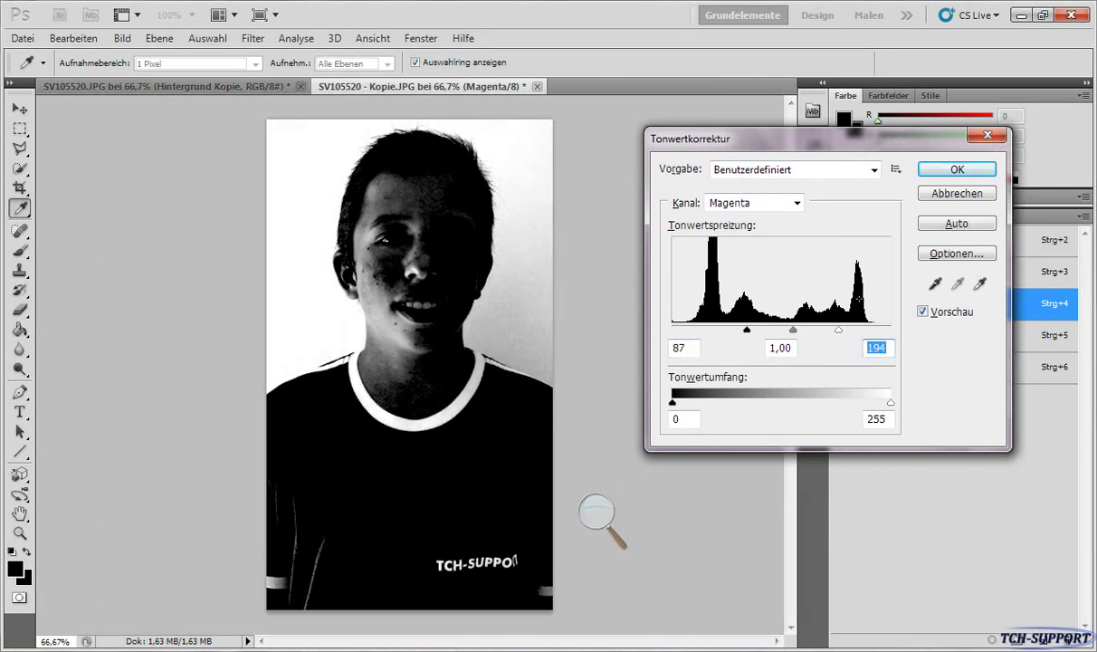
pyautogui.click(952, 171)
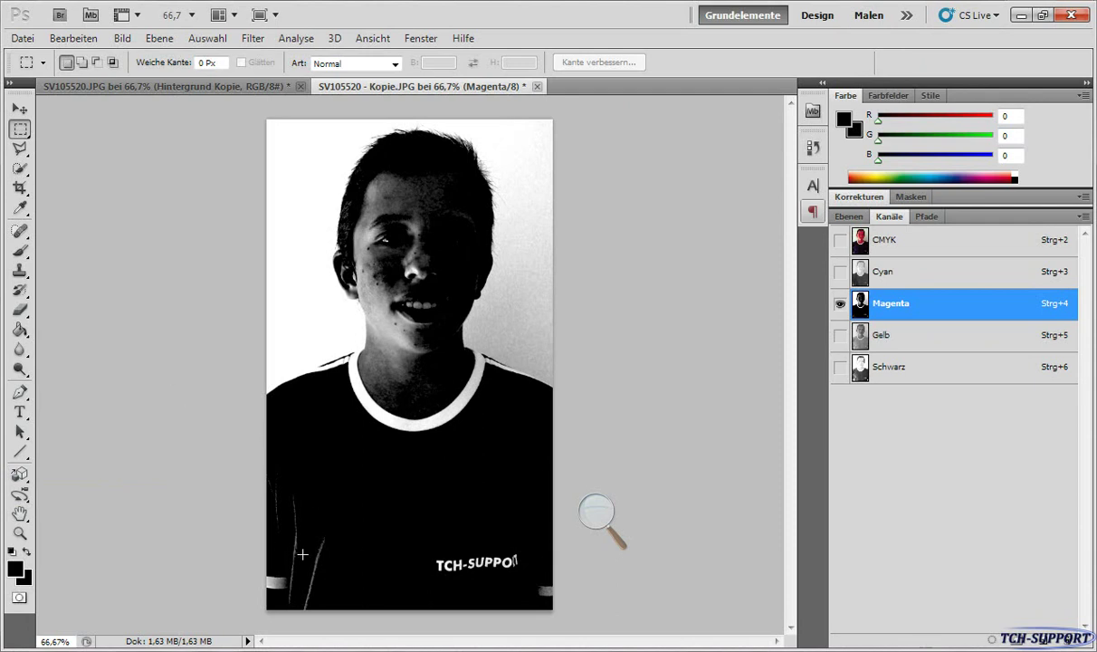
# - With the Brush and default colours, paint the face, collar, neck and shirt solid black
pyautogui.click(20, 251)
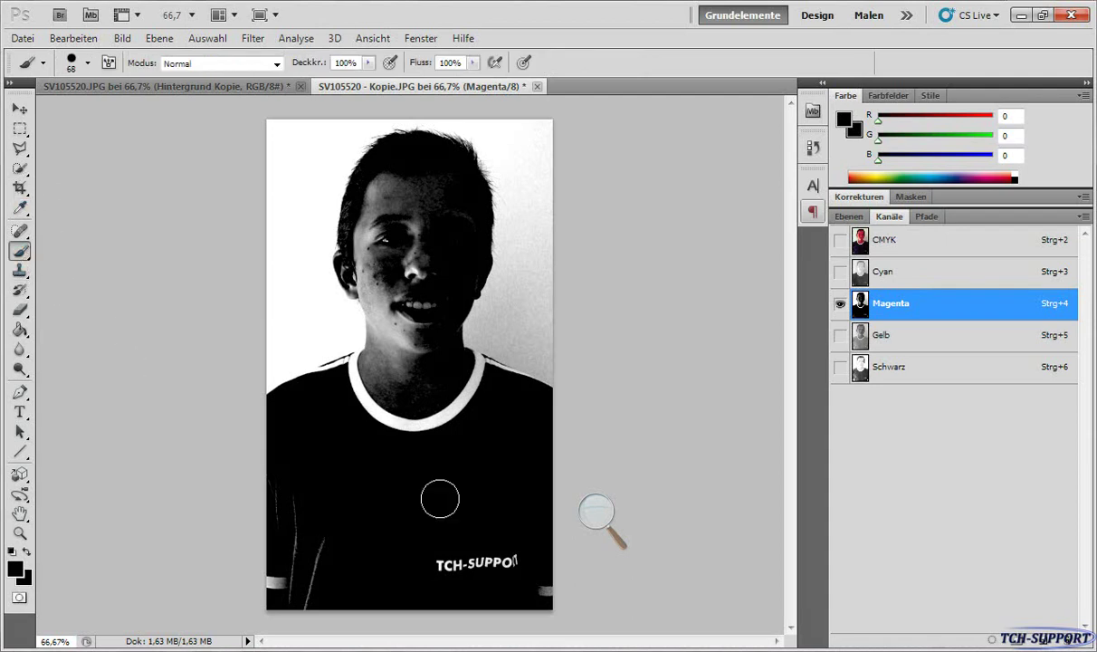
pyautogui.click(13, 571)
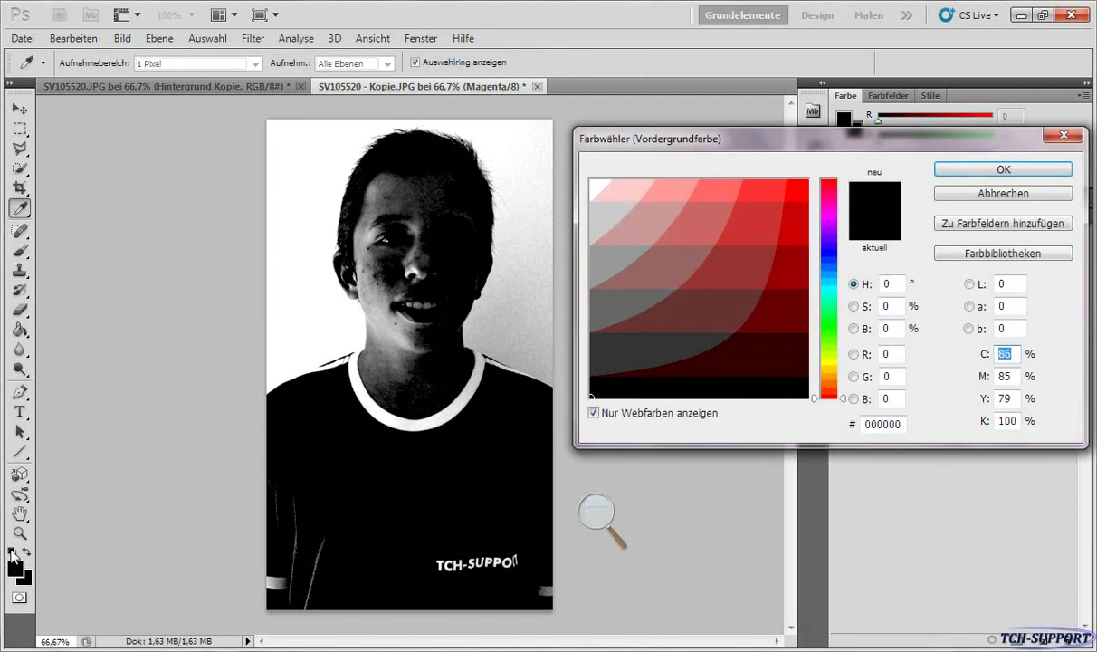
pyautogui.press('Return')
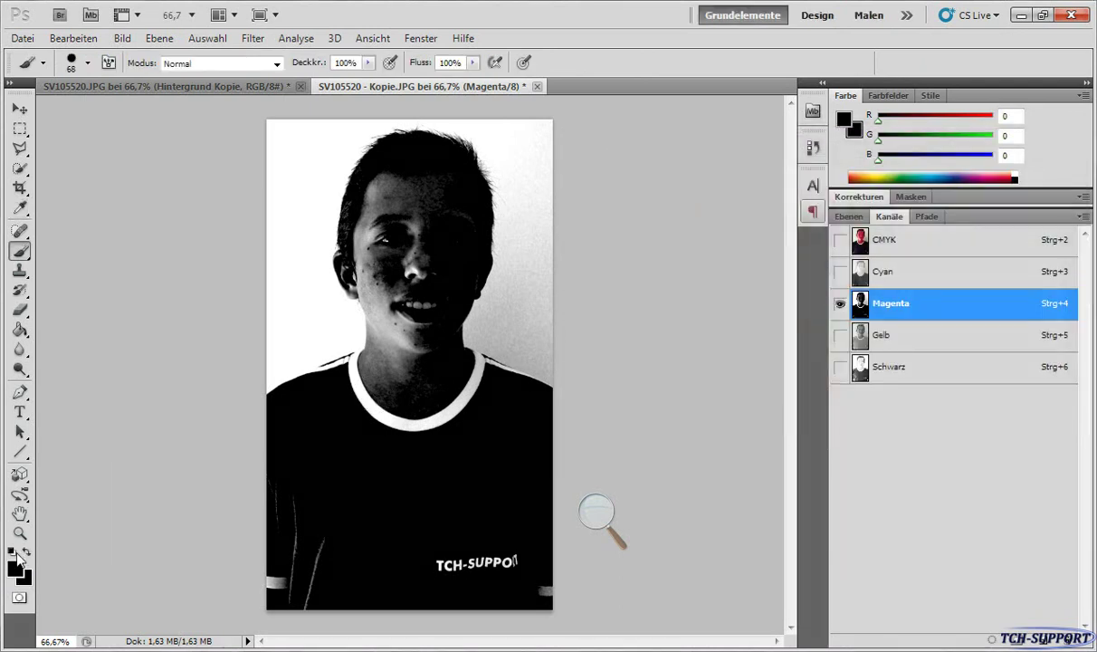
pyautogui.click(12, 552)
pyautogui.moveTo(409, 545); pyautogui.dragTo(520, 563)
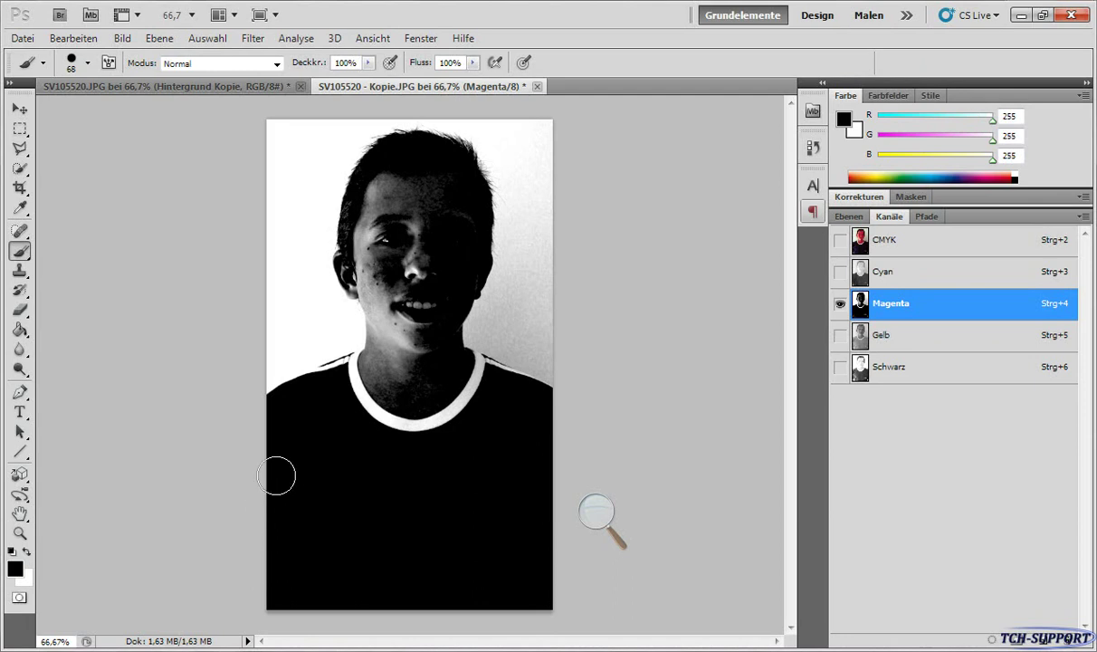
pyautogui.moveTo(358, 367); pyautogui.dragTo(385, 412)
pyautogui.moveTo(452, 420)
pyautogui.mouseDown()
pyautogui.moveTo(465, 380)
pyautogui.moveTo(387, 399)
pyautogui.moveTo(419, 228)
pyautogui.moveTo(397, 211)
pyautogui.mouseUp()
pyautogui.moveTo(421, 350); pyautogui.dragTo(451, 358)
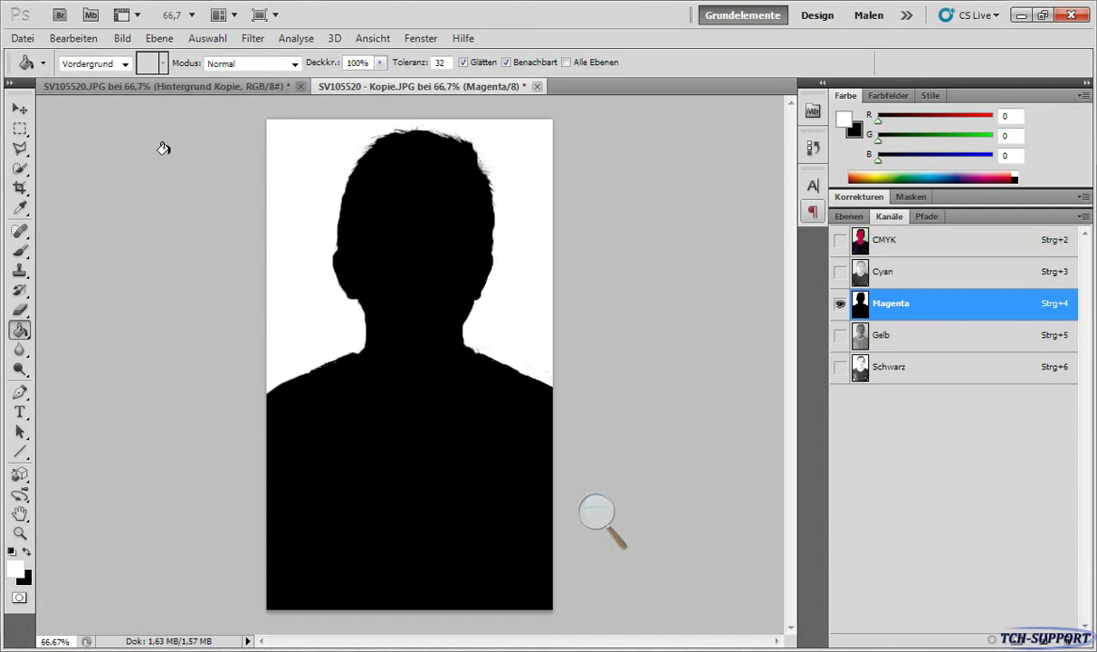
# - Open Auswahl > Farbbereich
pyautogui.hotkey('alt', 'a')
pyautogui.press('Down')
pyautogui.press('Down')
pyautogui.press('Down')
pyautogui.press('Down')
pyautogui.press('Return')
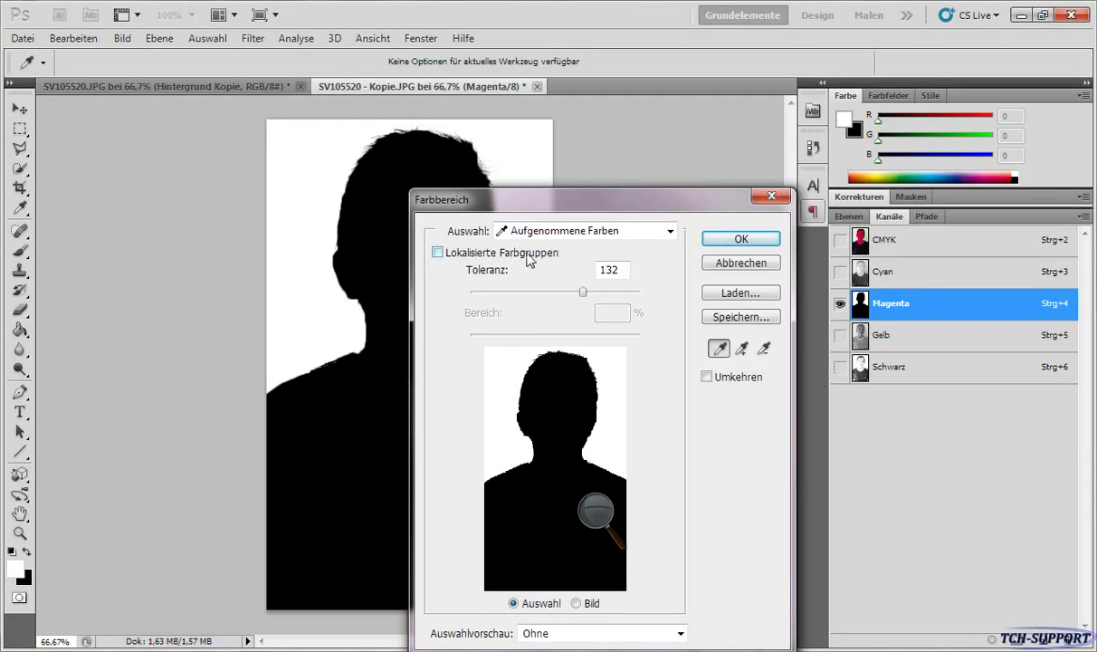
# - Select the white background with Aufgenommene Farben at Toleranz 0
pyautogui.click(560, 233)
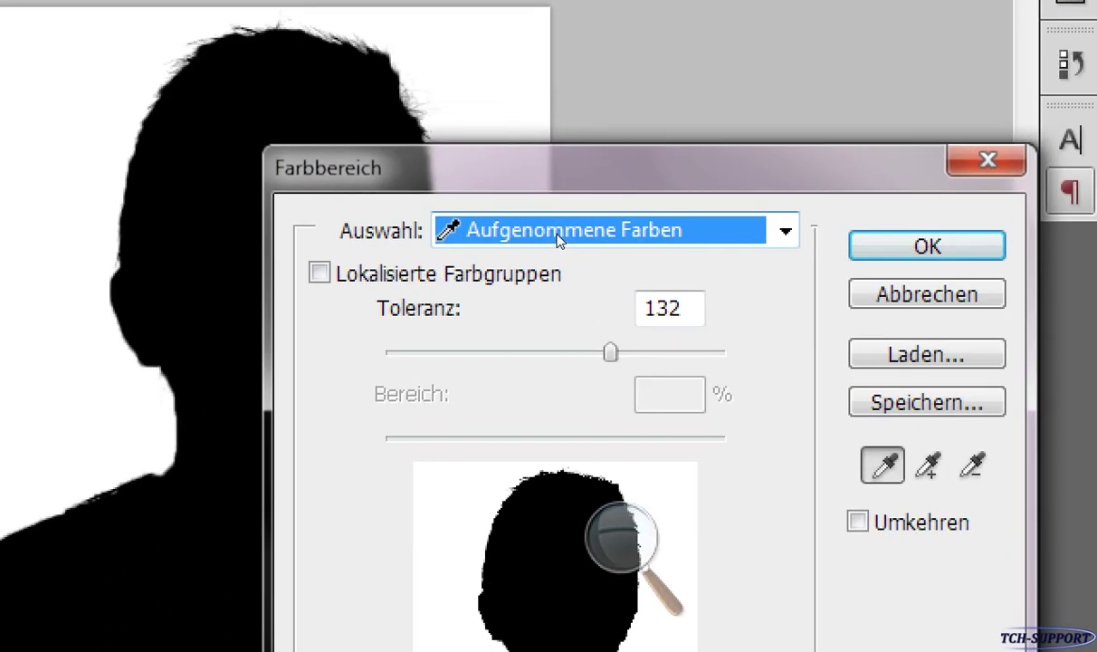
pyautogui.click(559, 235)
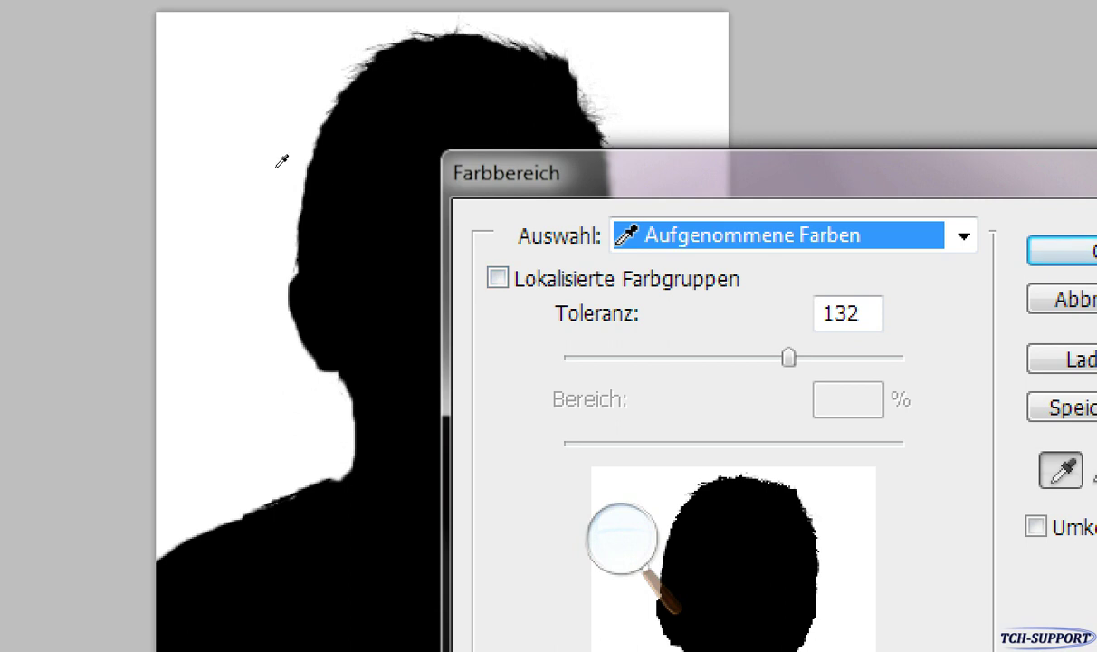
pyautogui.press('Tab')
pyautogui.press('Tab')
pyautogui.hotkey('shift', 'Down')
pyautogui.hotkey('shift', 'Down')
pyautogui.hotkey('shift', 'Down')
pyautogui.hotkey('shift', 'Down')
pyautogui.hotkey('shift', 'Down')
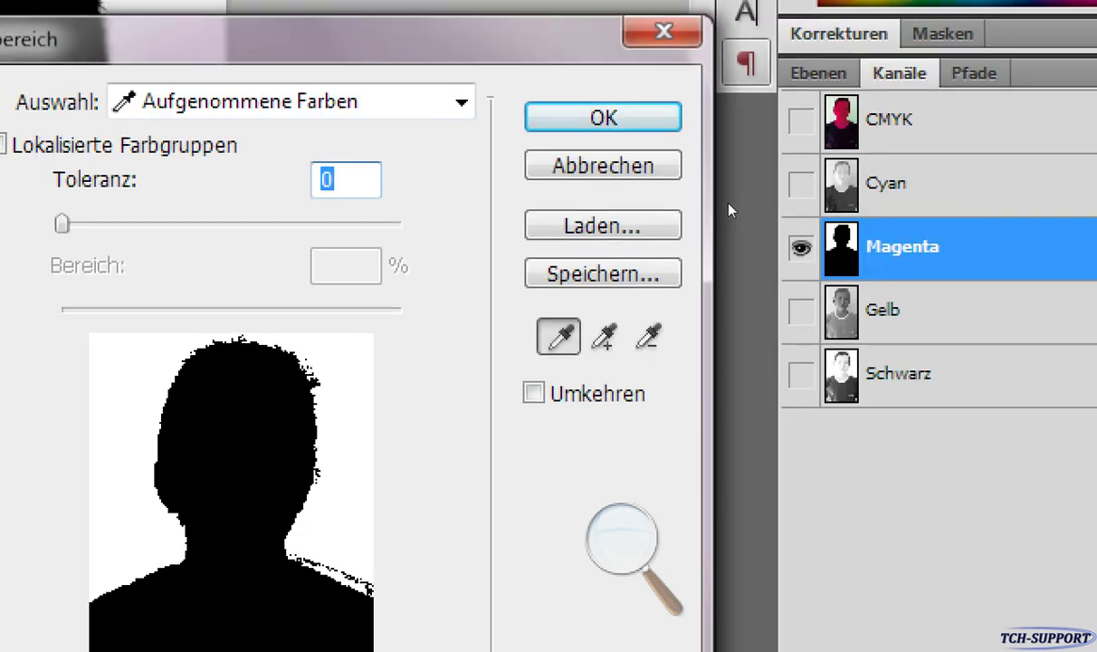
pyautogui.press('Return')
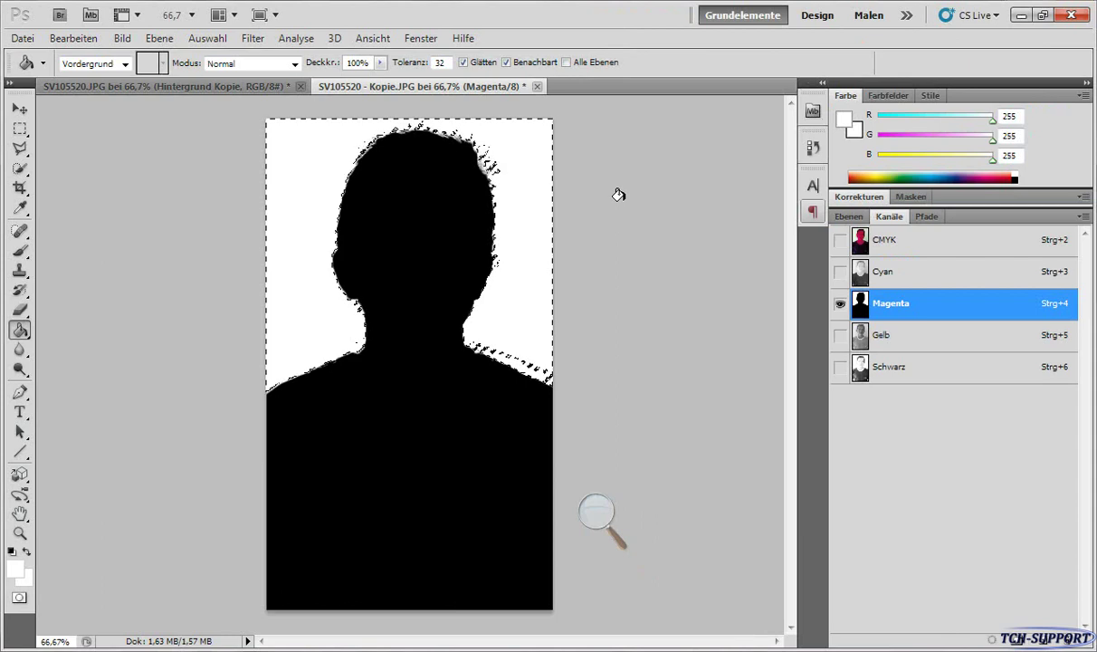
# - Switch between the two documents and open then cancel the Fill dialog
pyautogui.click(227, 85)
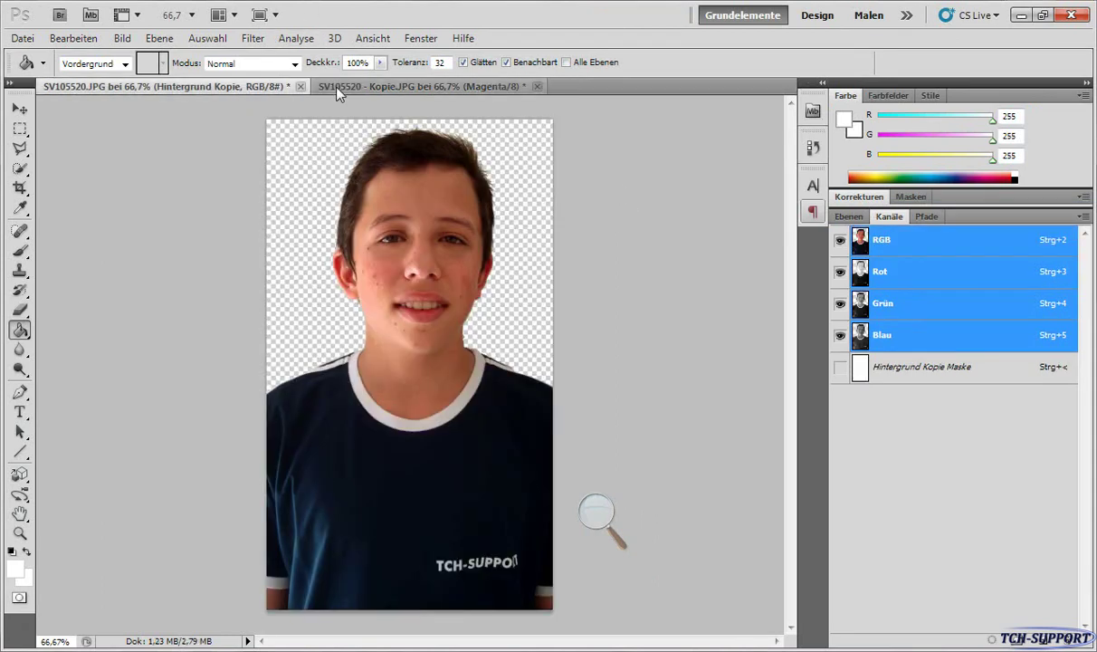
pyautogui.click(322, 84)
pyautogui.press('i')
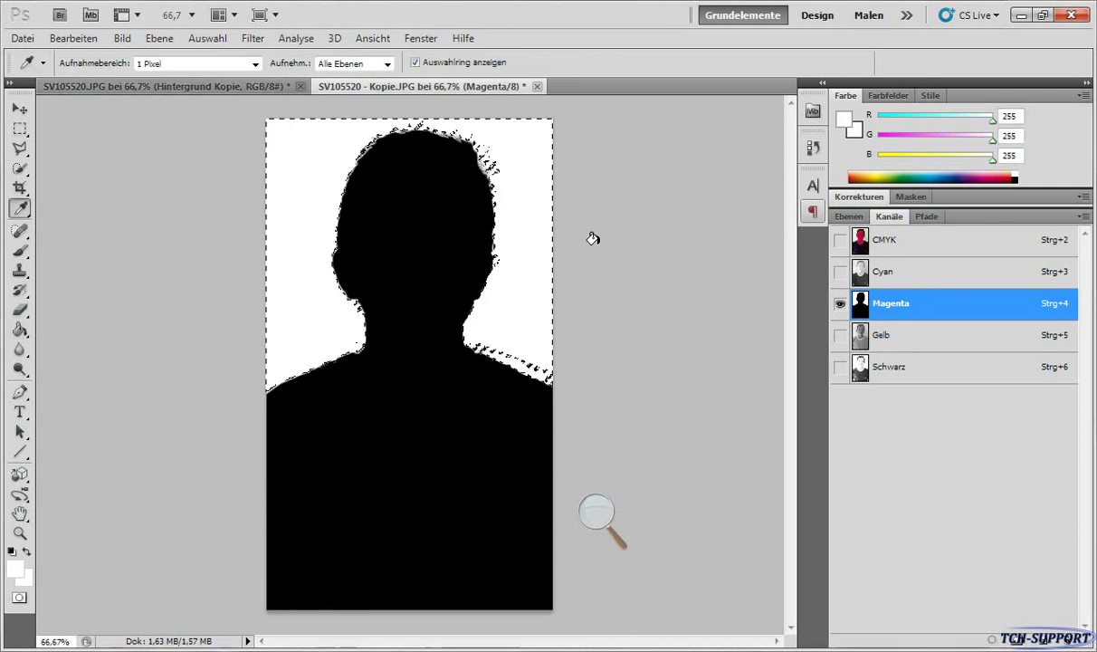
pyautogui.hotkey('shift', 'BackSpace')
pyautogui.press('Return')
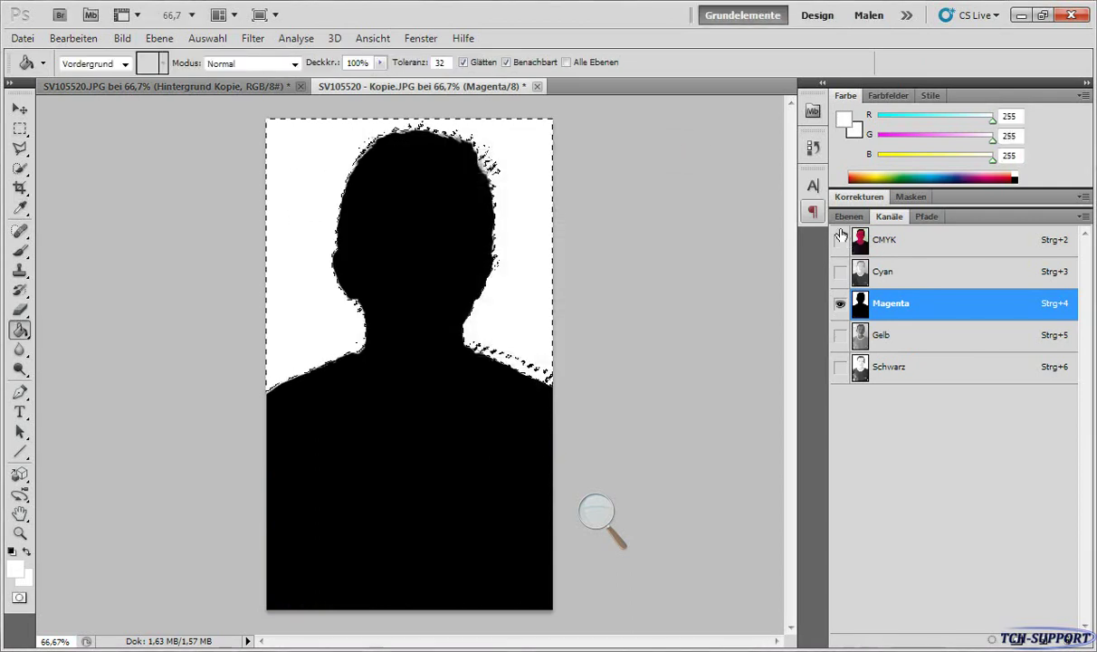
pyautogui.click(848, 216)
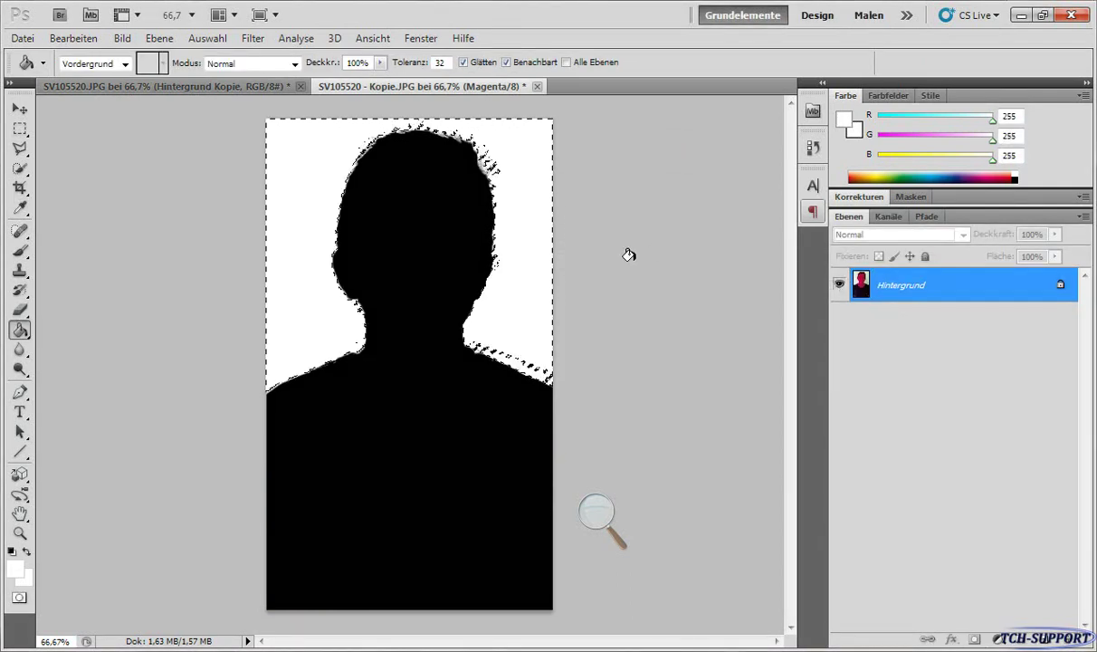
# - Save the selection as a new named channel via Auswahl speichern, then bring up Öffnen
pyautogui.click(199, 38)
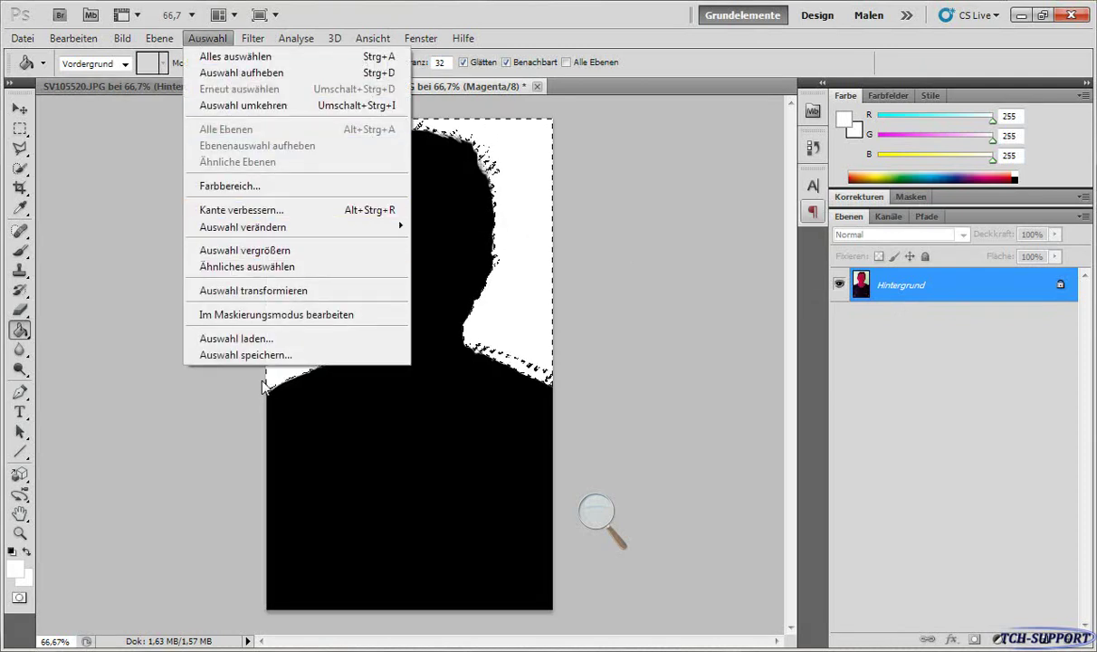
pyautogui.click(256, 357)
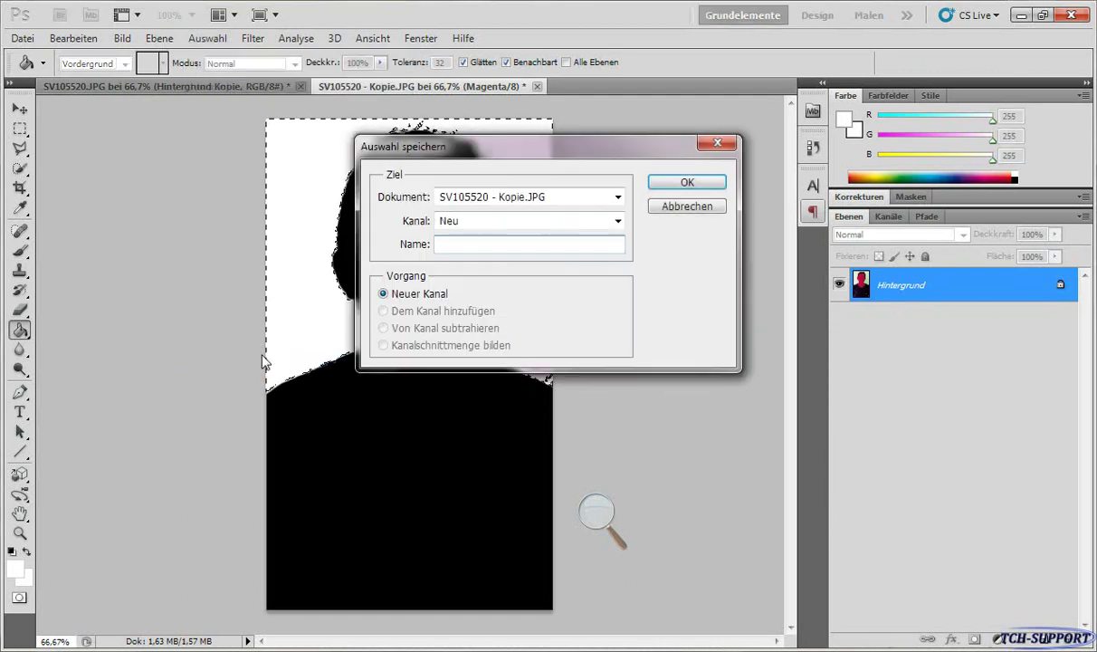
pyautogui.write('ob')
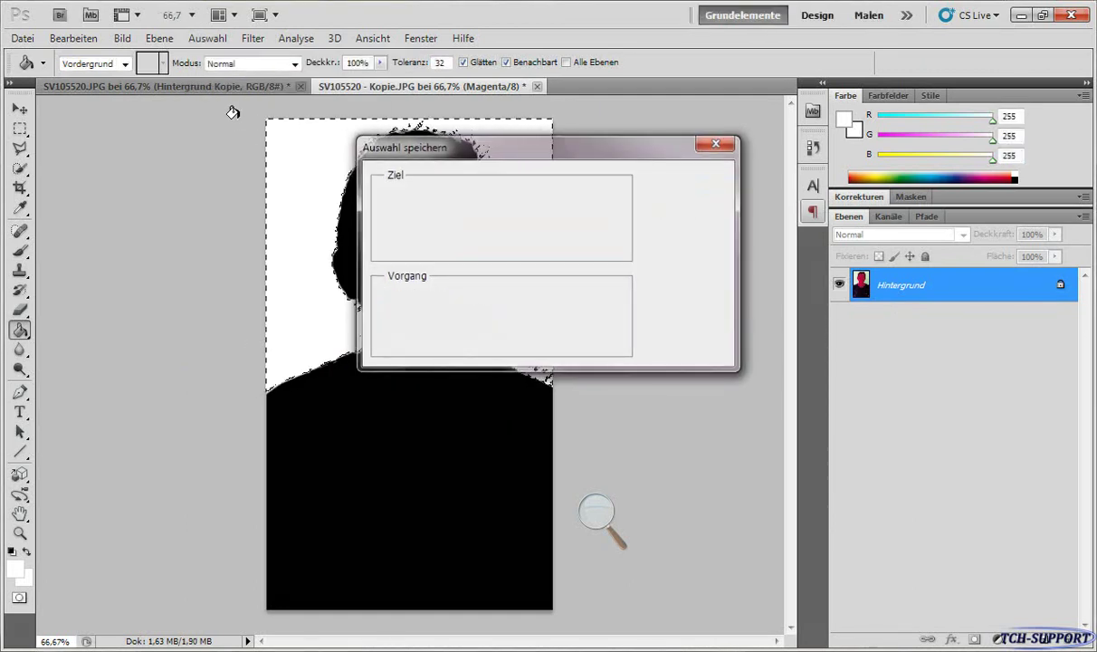
pyautogui.click(229, 87)
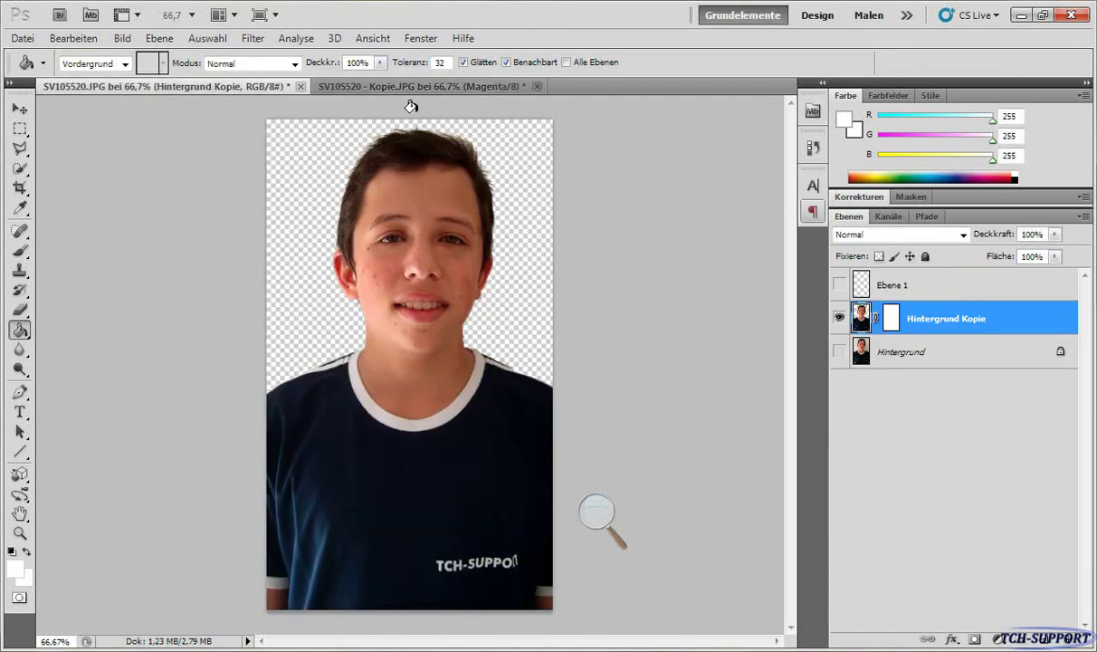
pyautogui.click(312, 87)
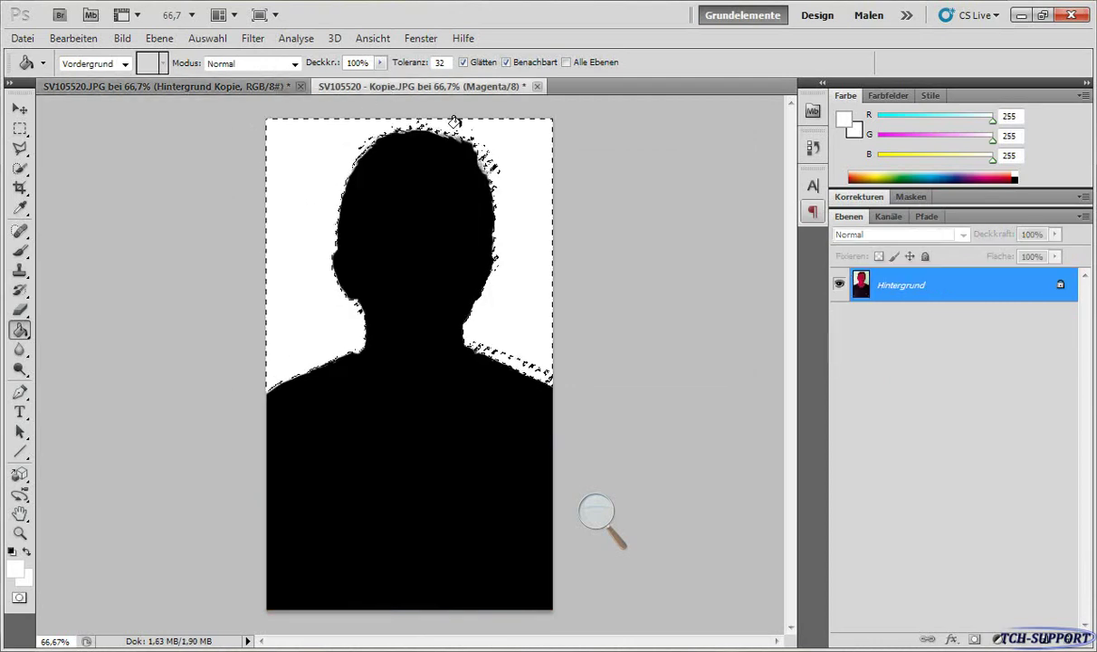
pyautogui.hotkey('ctrl', 'o')
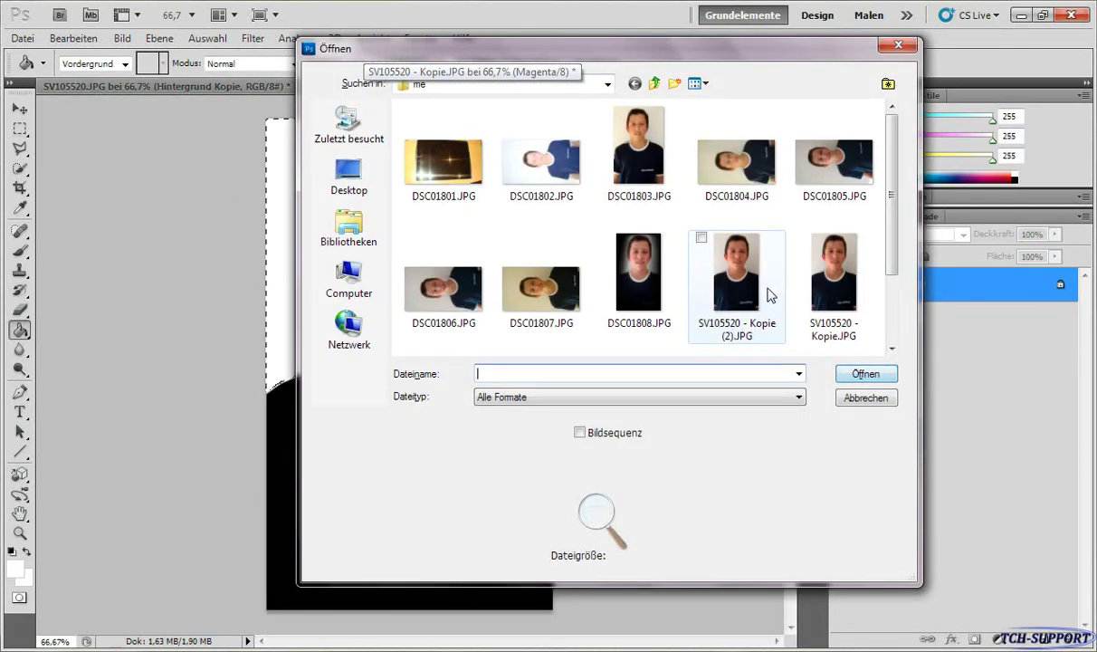
# - Open SV105520 - Kopie (2).JPG
pyautogui.click(832, 271)
pyautogui.click(736, 272)
pyautogui.doubleClick(736, 271)
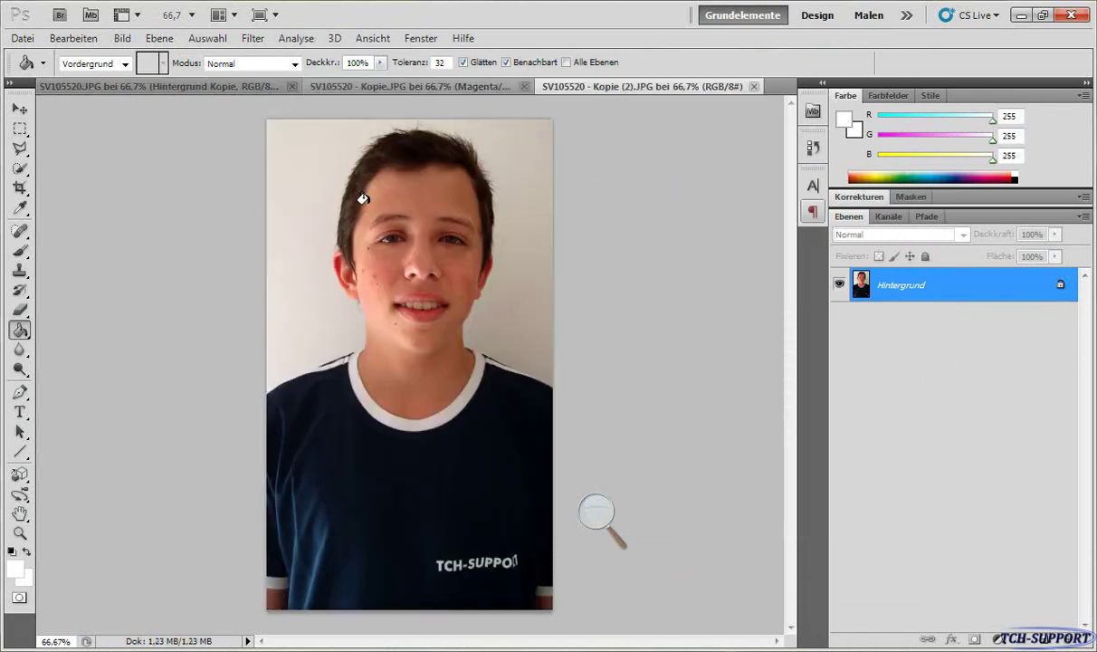
# - Load the ds channel from SV105520 - Kopie.JPG as a selection via Auswahl laden
pyautogui.click(232, 41)
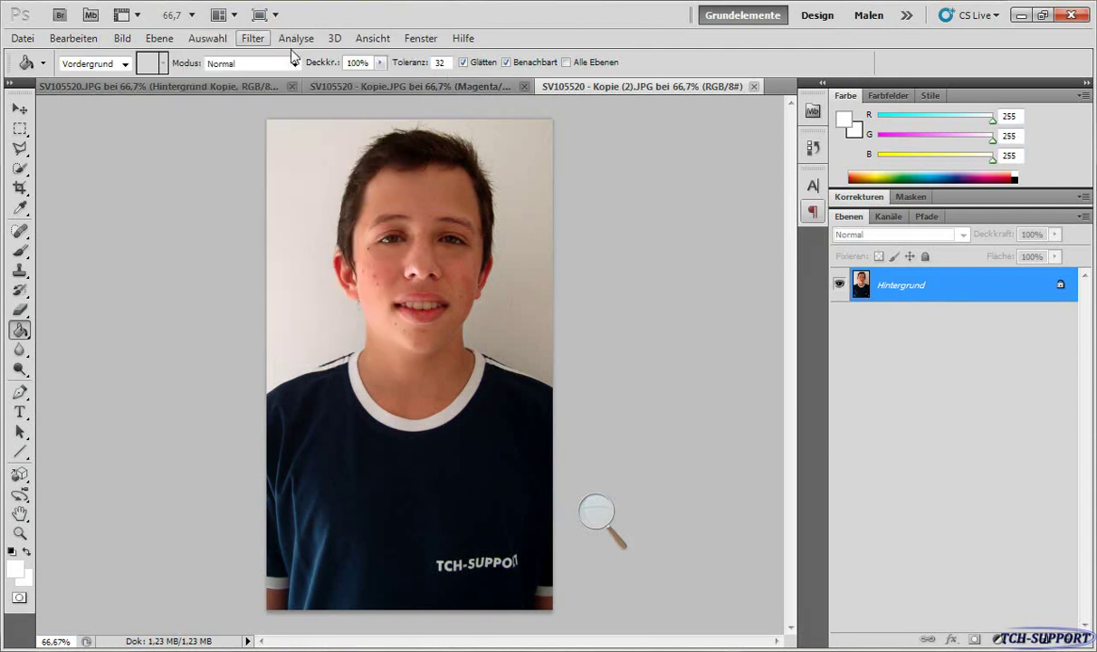
pyautogui.click(207, 38)
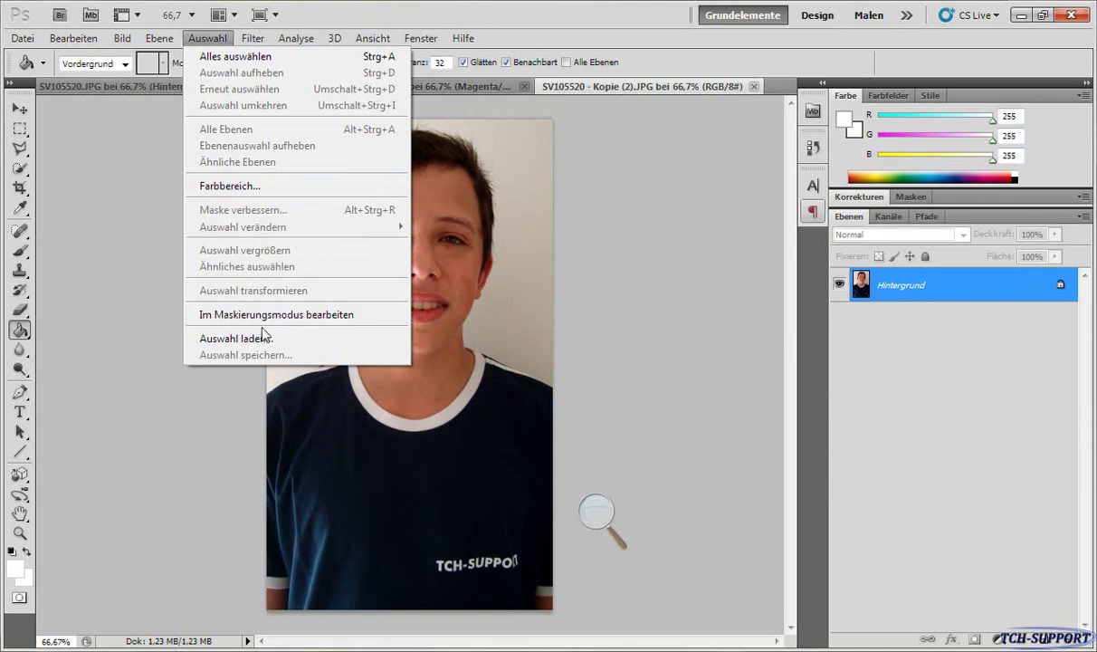
pyautogui.click(264, 339)
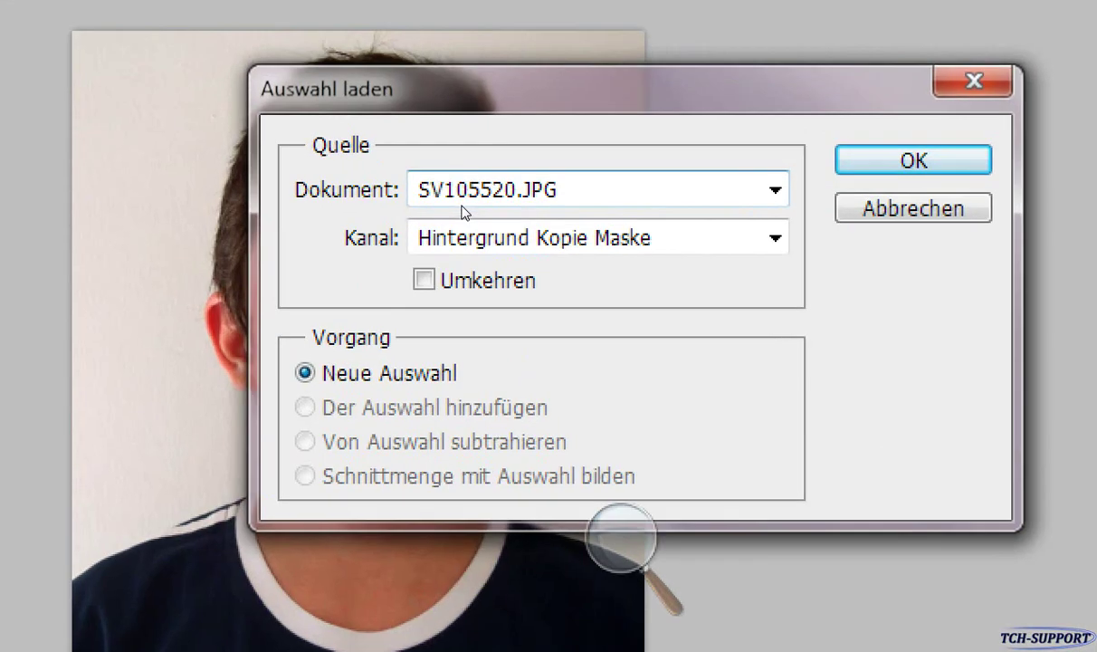
pyautogui.click(462, 201)
pyautogui.click(469, 226)
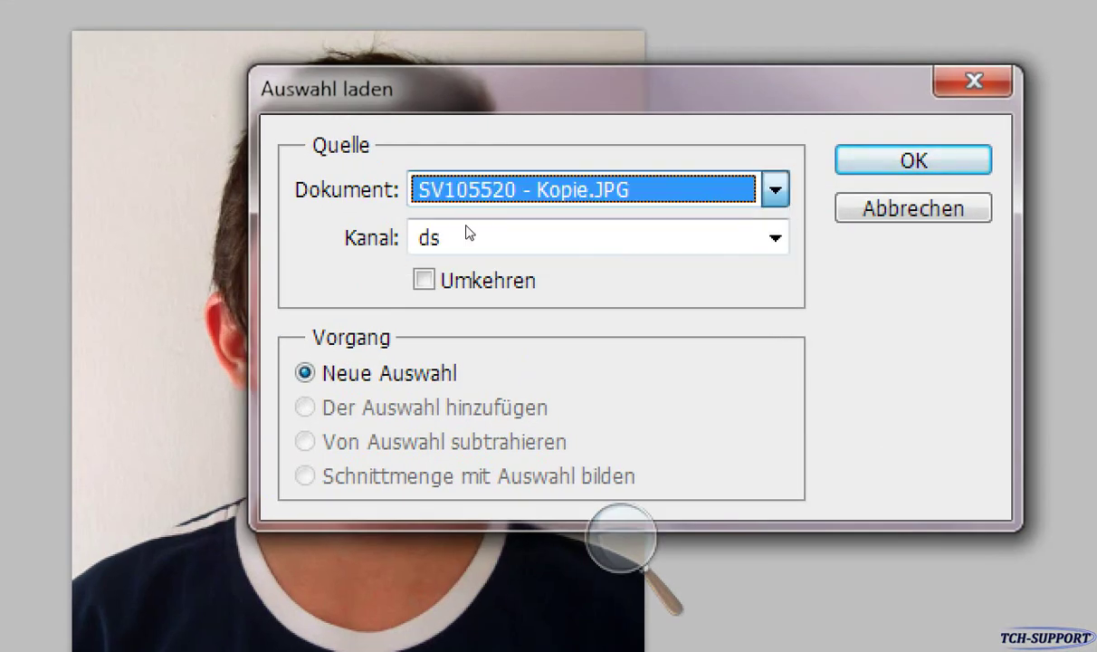
pyautogui.click(441, 233)
pyautogui.click(452, 272)
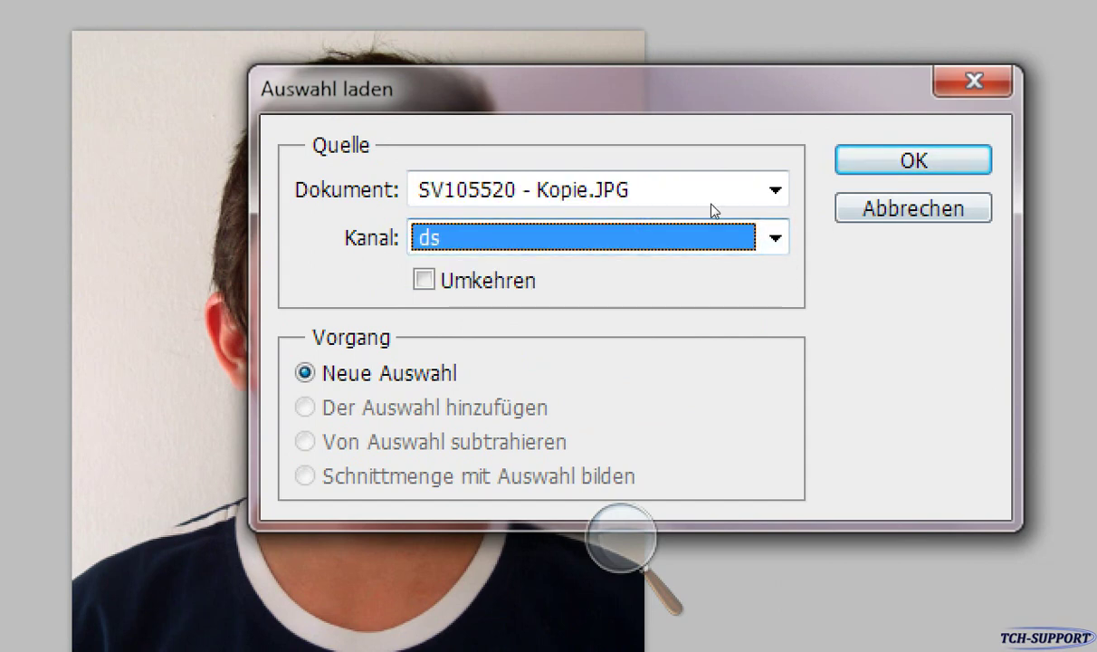
pyautogui.press('Return')
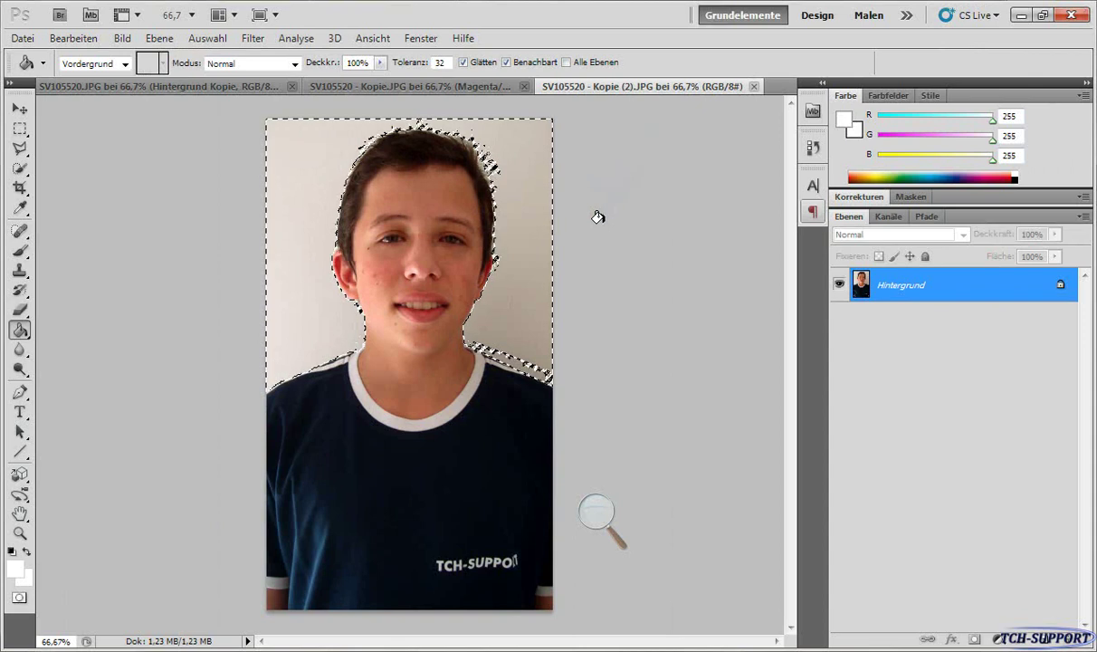
# - Duplicate Hintergrund, delete the selected background to transparency, and deselect
pyautogui.rightClick(965, 290)
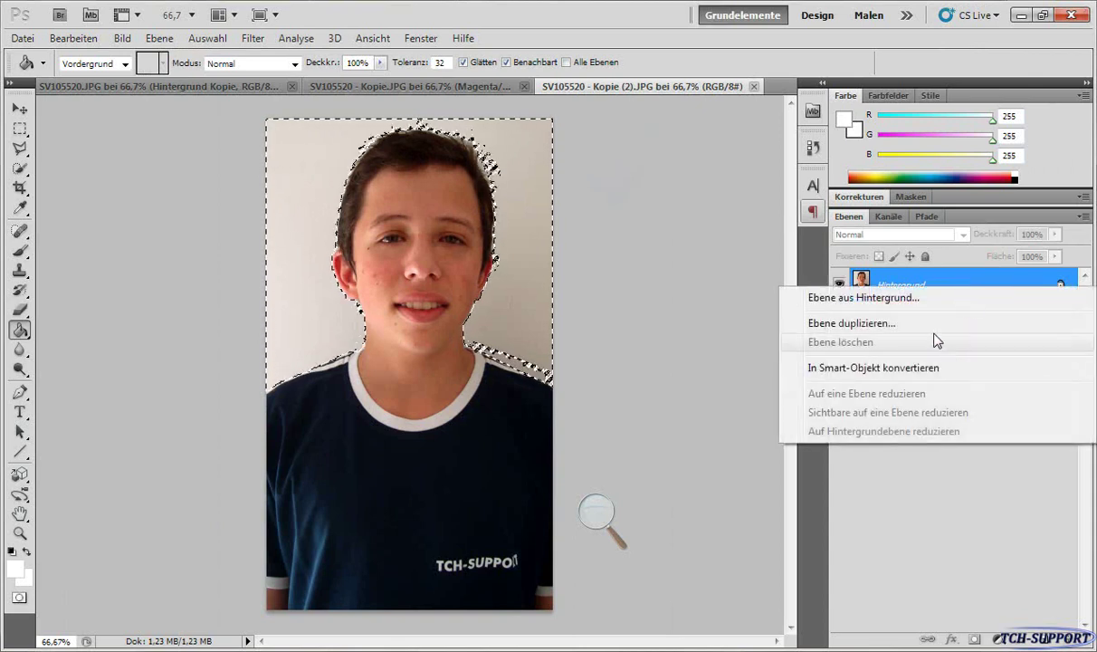
pyautogui.click(930, 324)
pyautogui.press('Return')
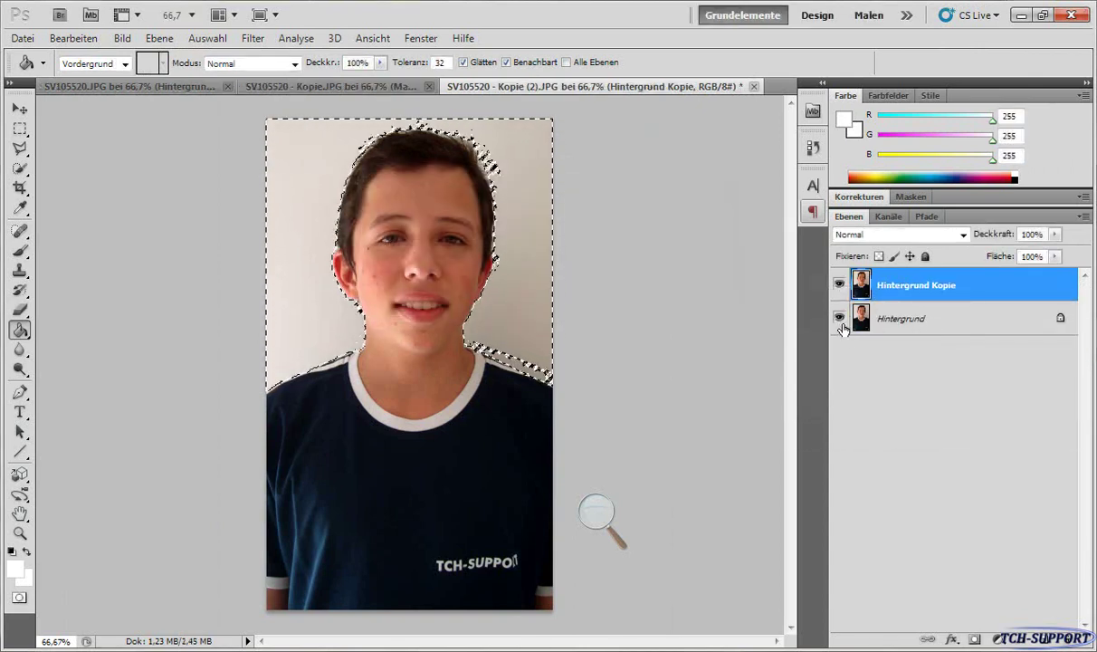
pyautogui.press('Delete')
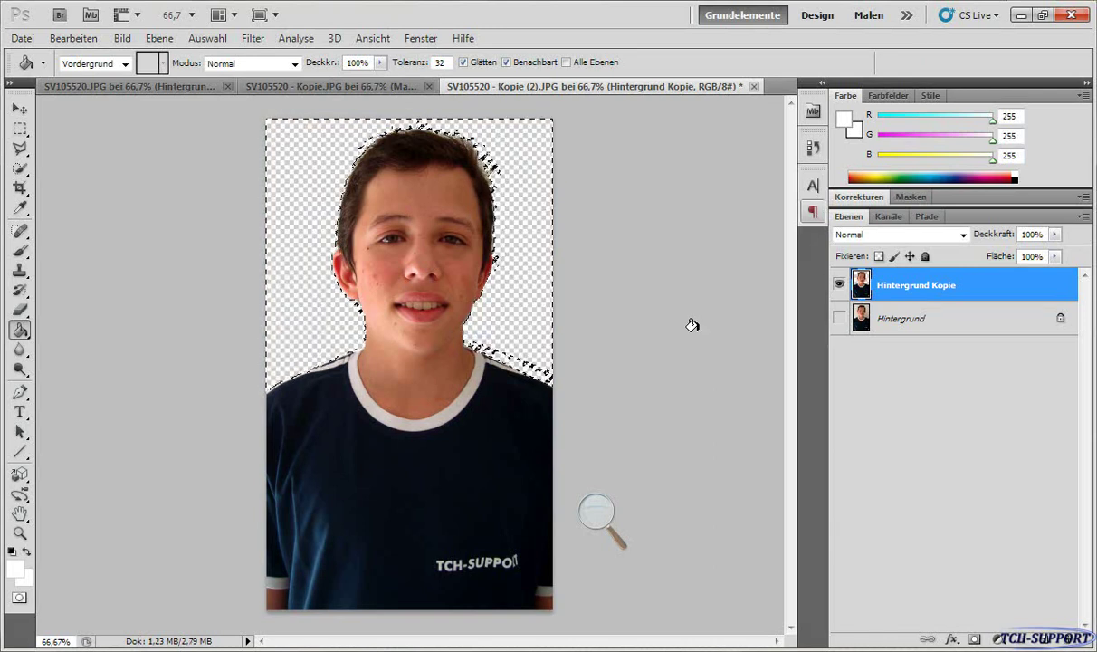
pyautogui.click(203, 40)
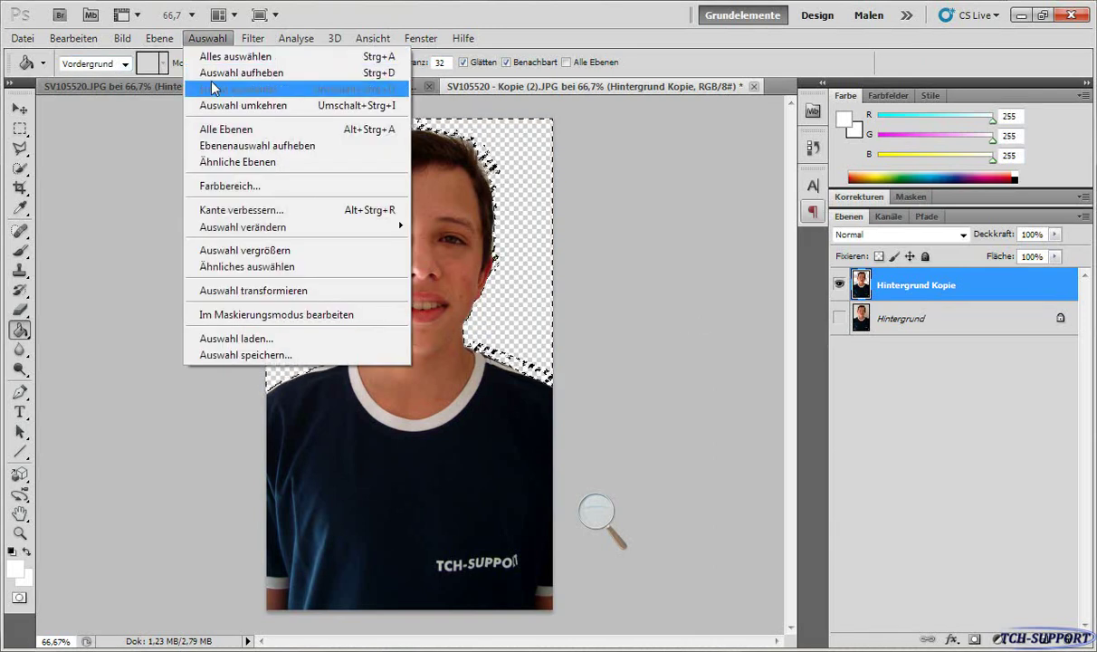
pyautogui.click(215, 71)
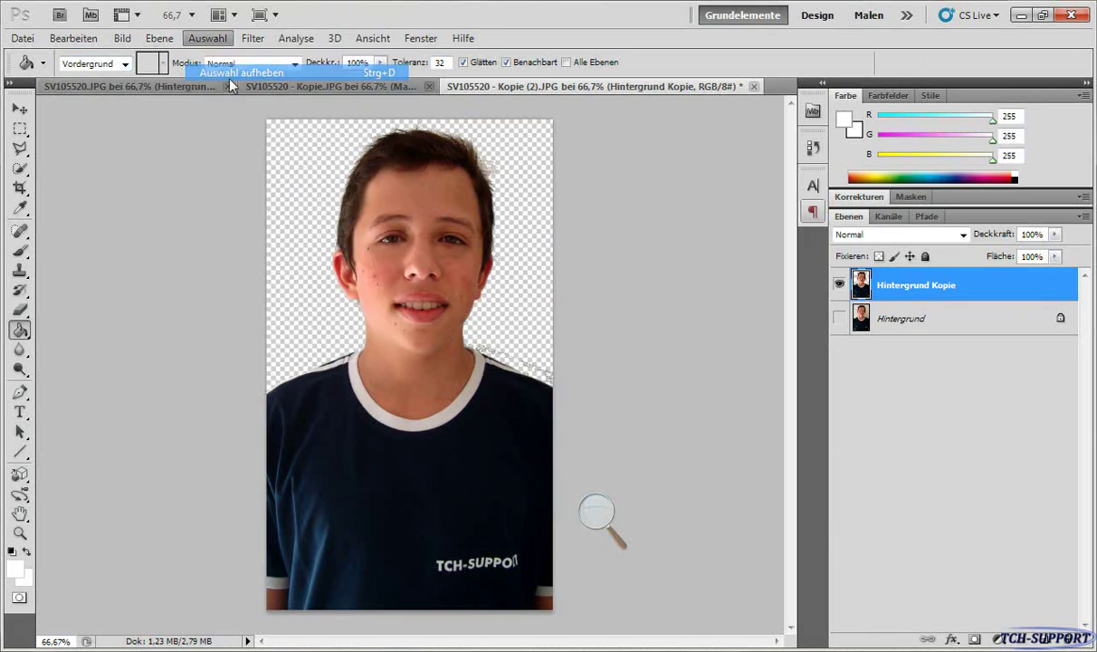
# - Erase the grey shoulder remnant with a smaller hard Eraser brush
pyautogui.click(20, 310)
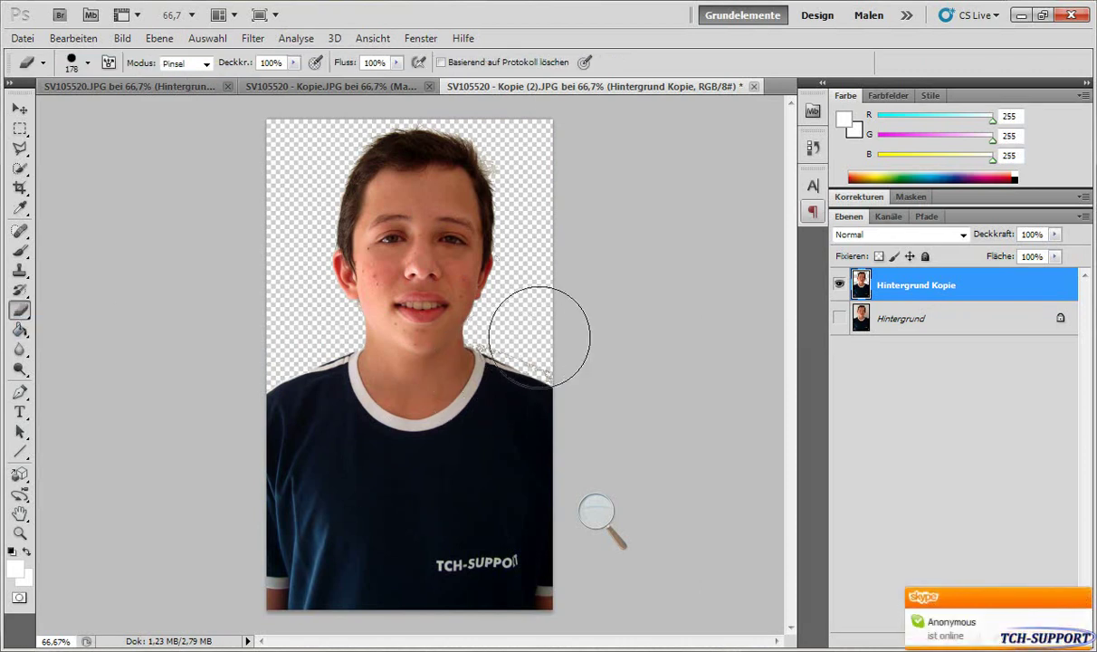
pyautogui.click(1081, 598)
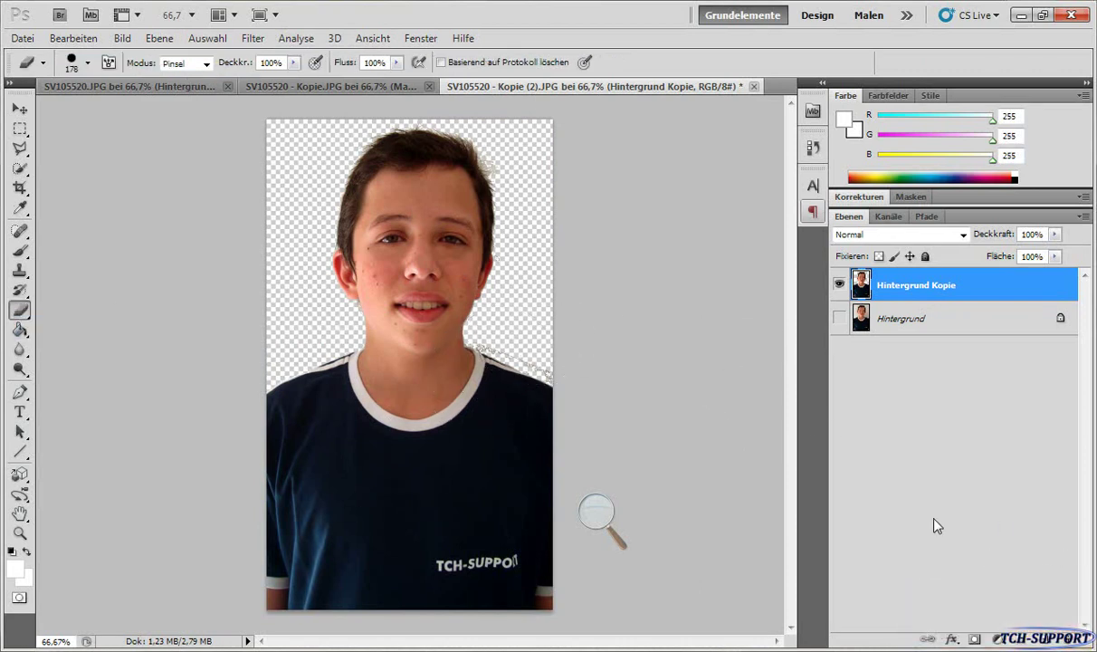
pyautogui.click(88, 65)
pyautogui.click(63, 179)
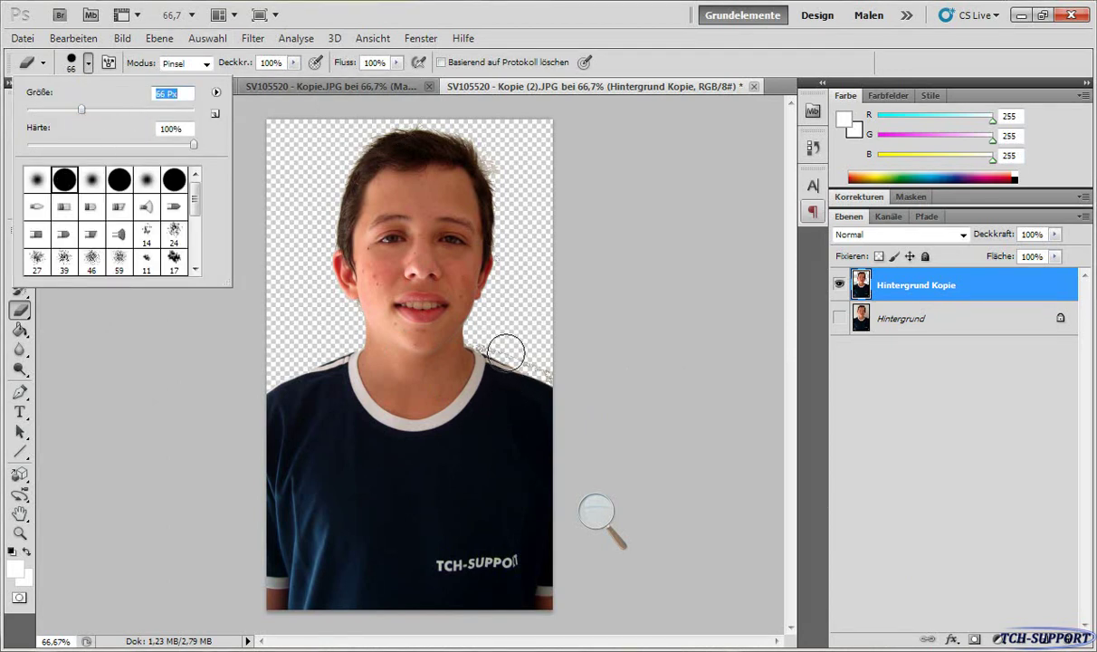
pyautogui.moveTo(504, 341); pyautogui.dragTo(552, 361)
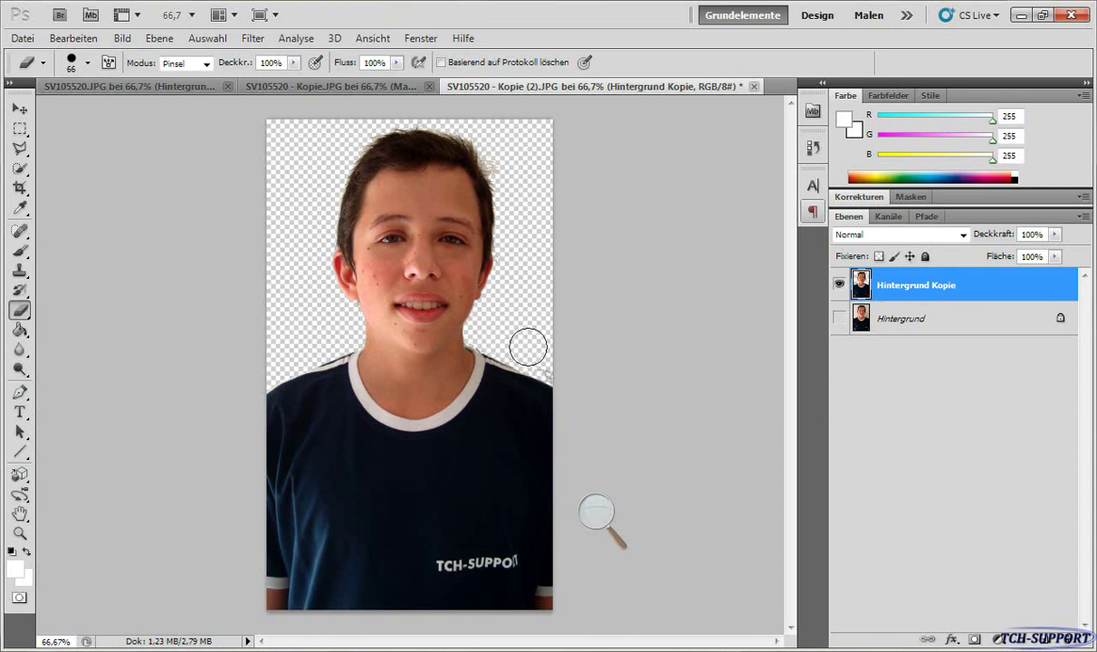
# - Pick the Quick Selection tool in new-selection mode and compare the Kopie and Kopie (2) documents
pyautogui.click(19, 168)
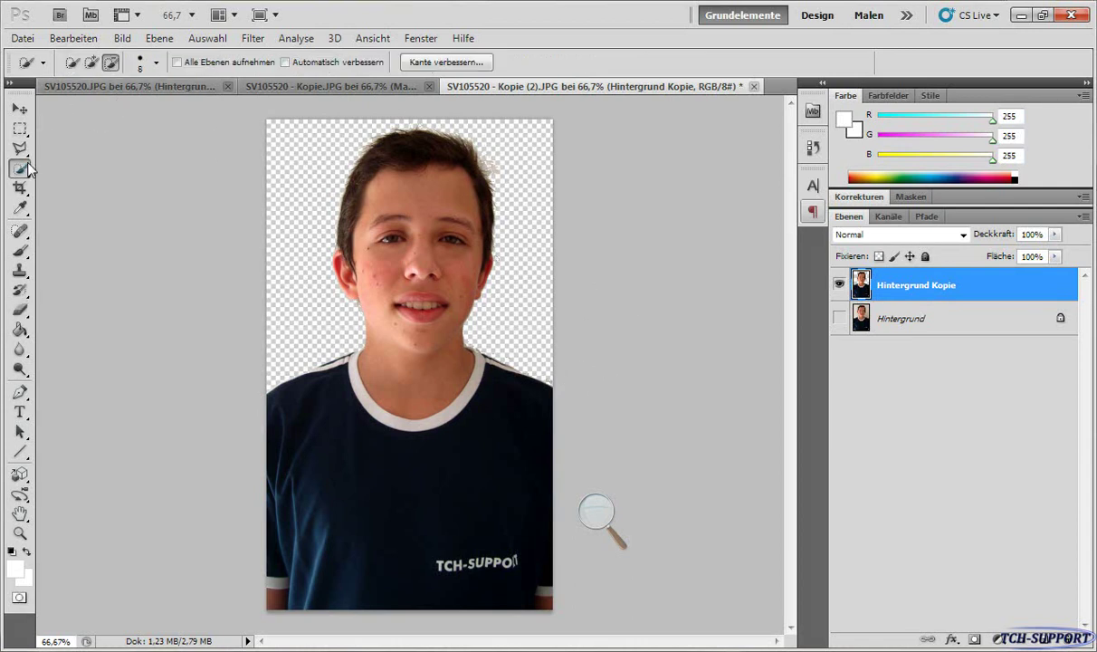
pyautogui.click(73, 65)
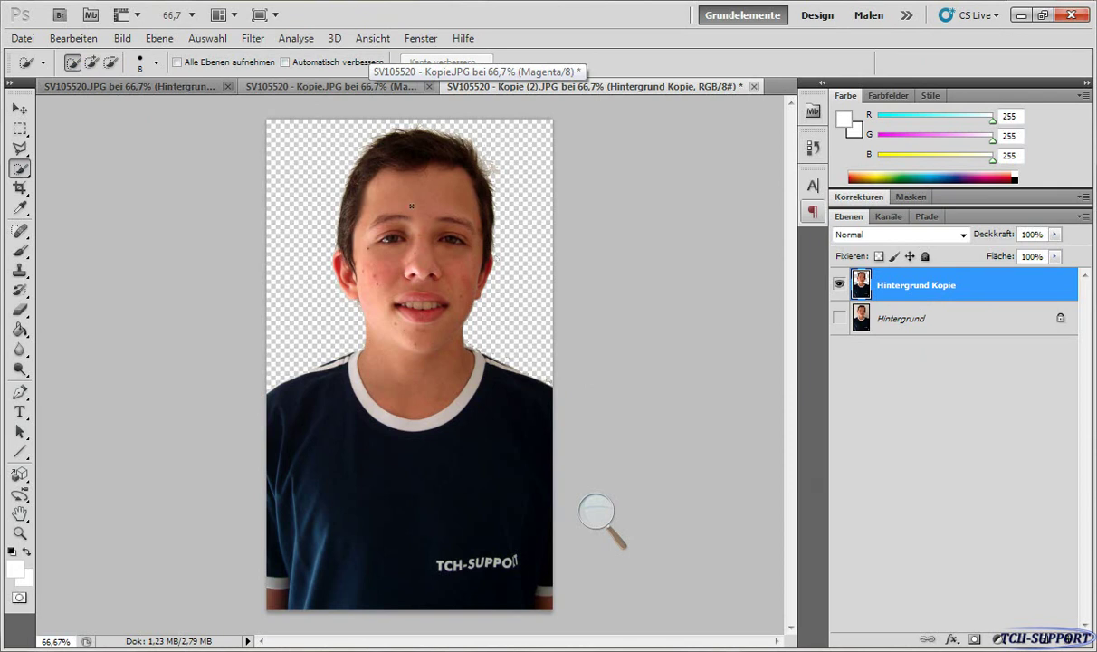
pyautogui.click(295, 83)
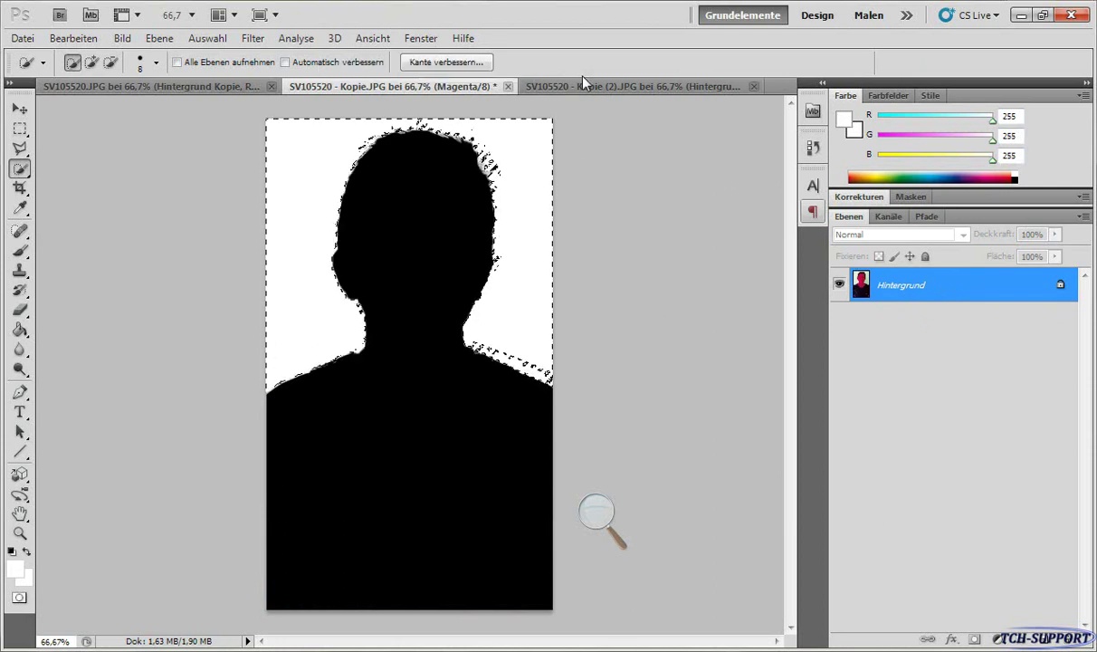
pyautogui.click(584, 86)
pyautogui.click(114, 41)
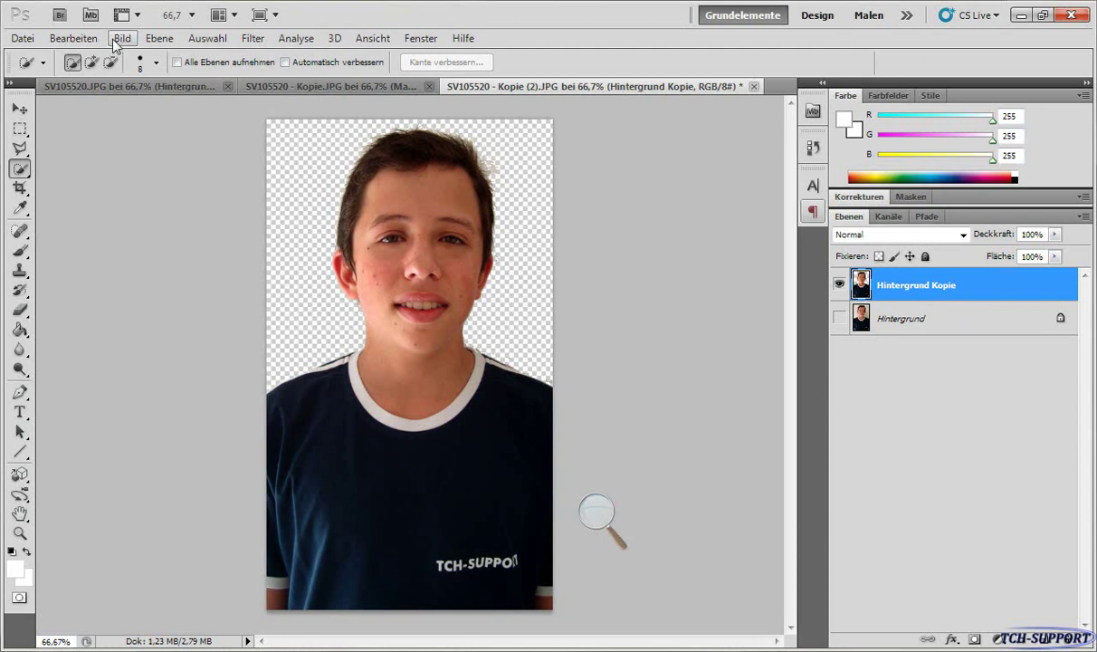
# - In the silhouette document, select the white background via Farbbereich at tolerance 0
pyautogui.click(252, 87)
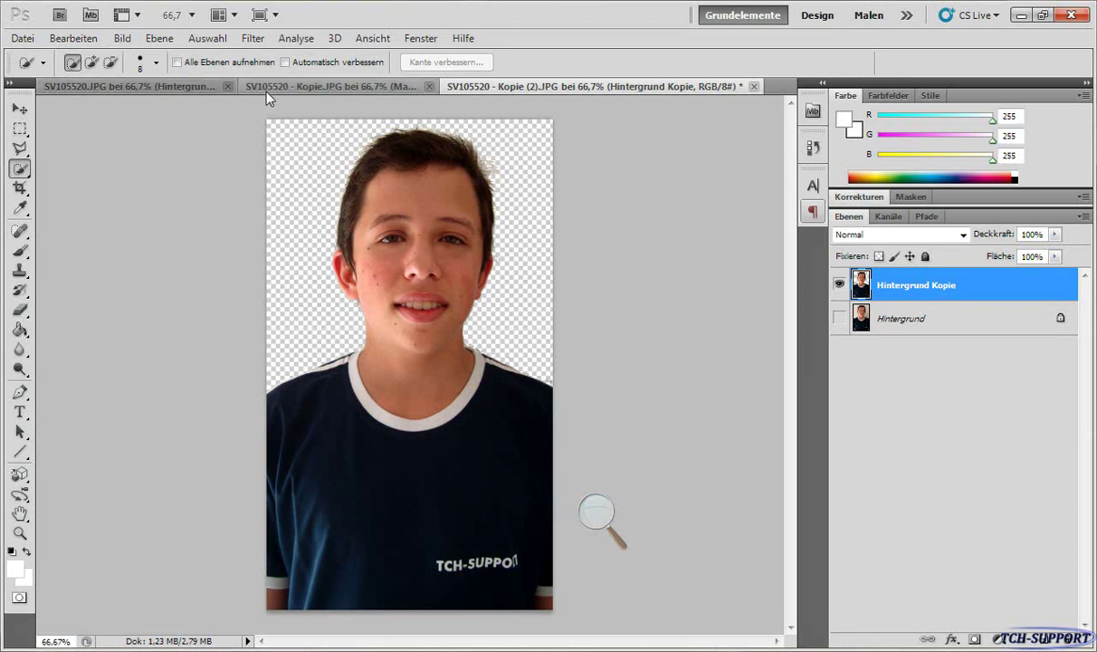
pyautogui.click(213, 39)
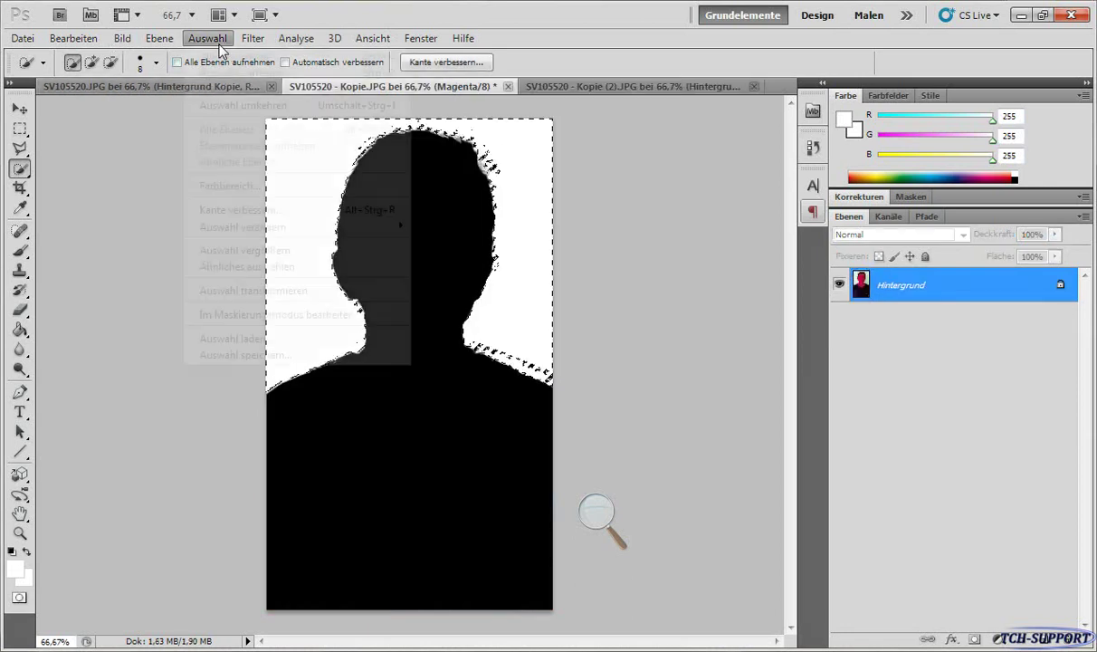
pyautogui.click(252, 184)
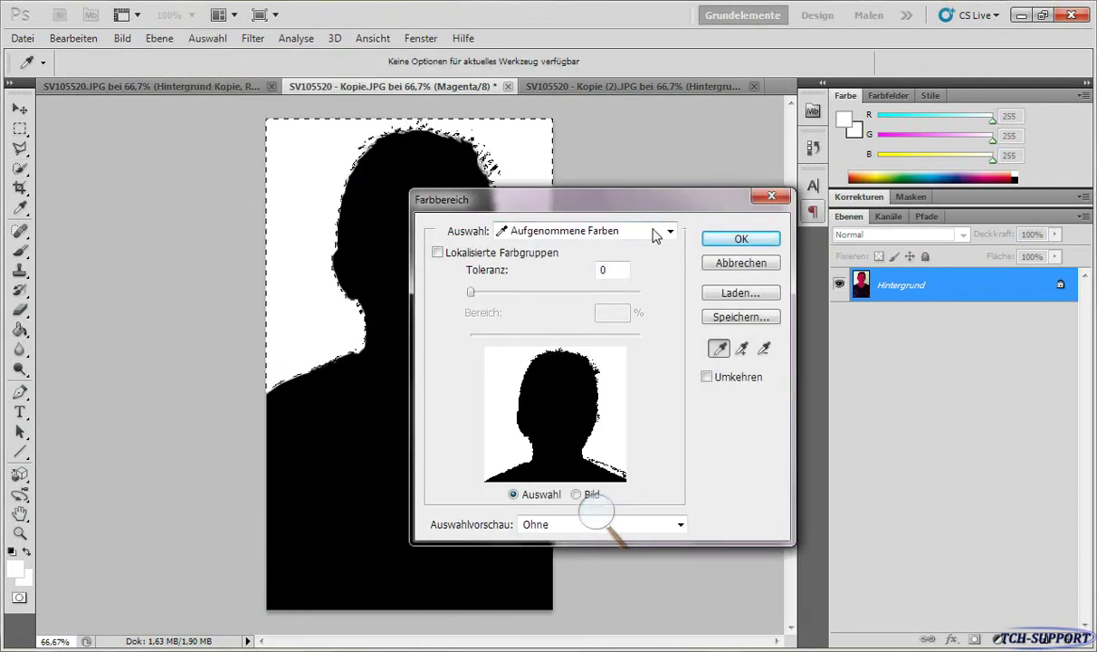
pyautogui.click(707, 241)
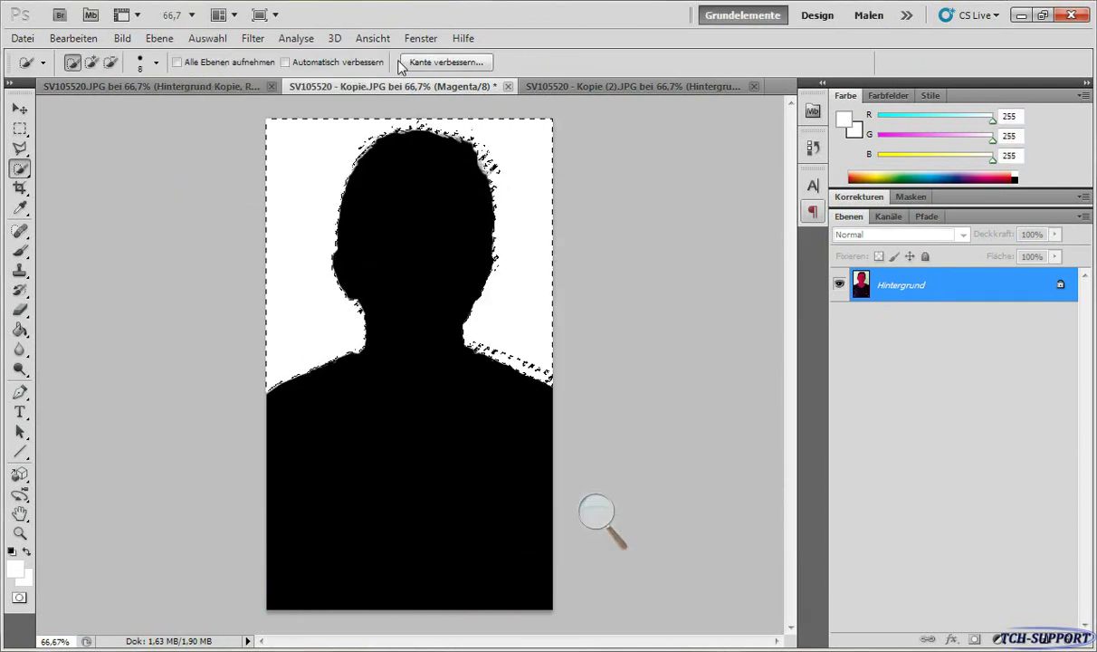
# - Save the selection as a new channel named TCH, then return to the Kopie (2) cut-out
pyautogui.click(217, 40)
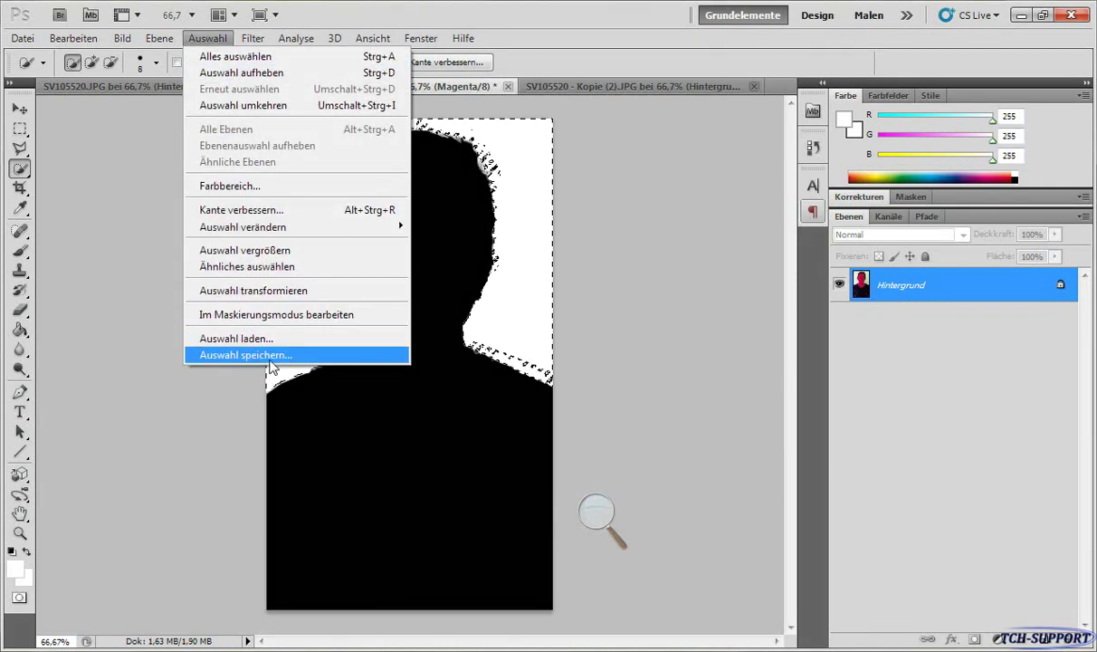
pyautogui.click(253, 355)
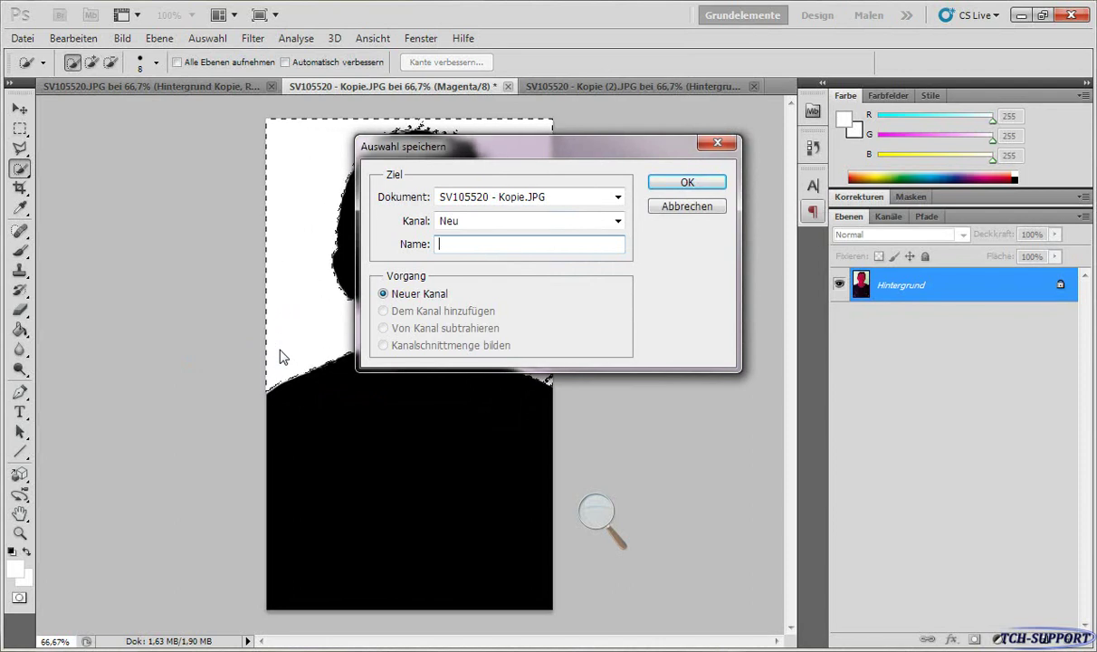
pyautogui.write('J')
pyautogui.press('BackSpace')
pyautogui.write('TCH')
pyautogui.press('Return')
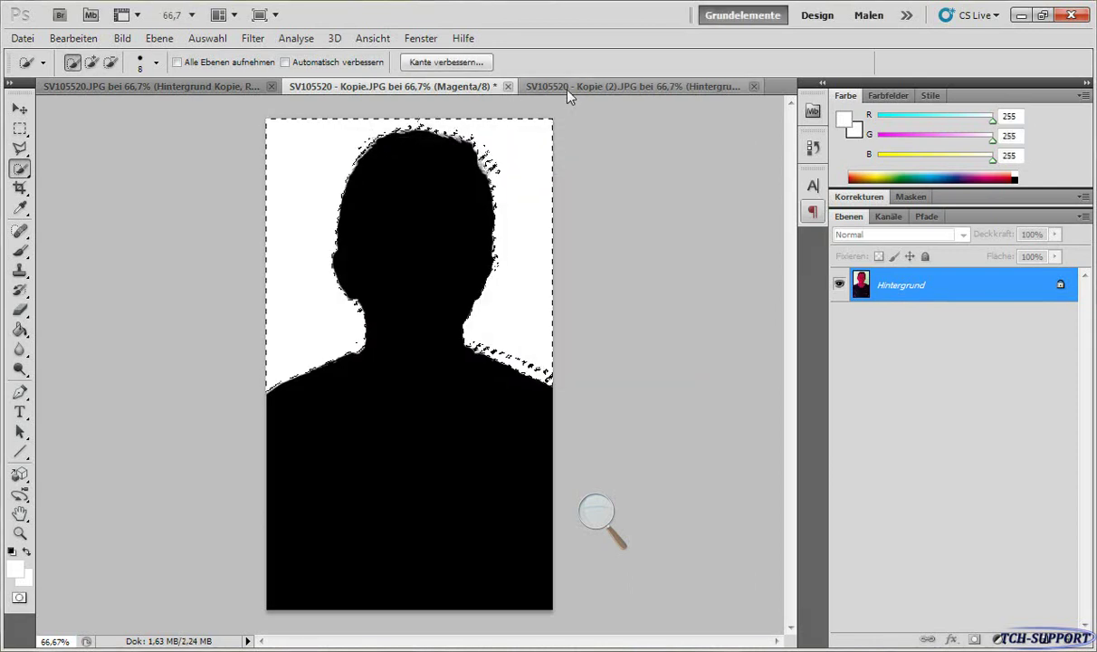
pyautogui.click(536, 82)
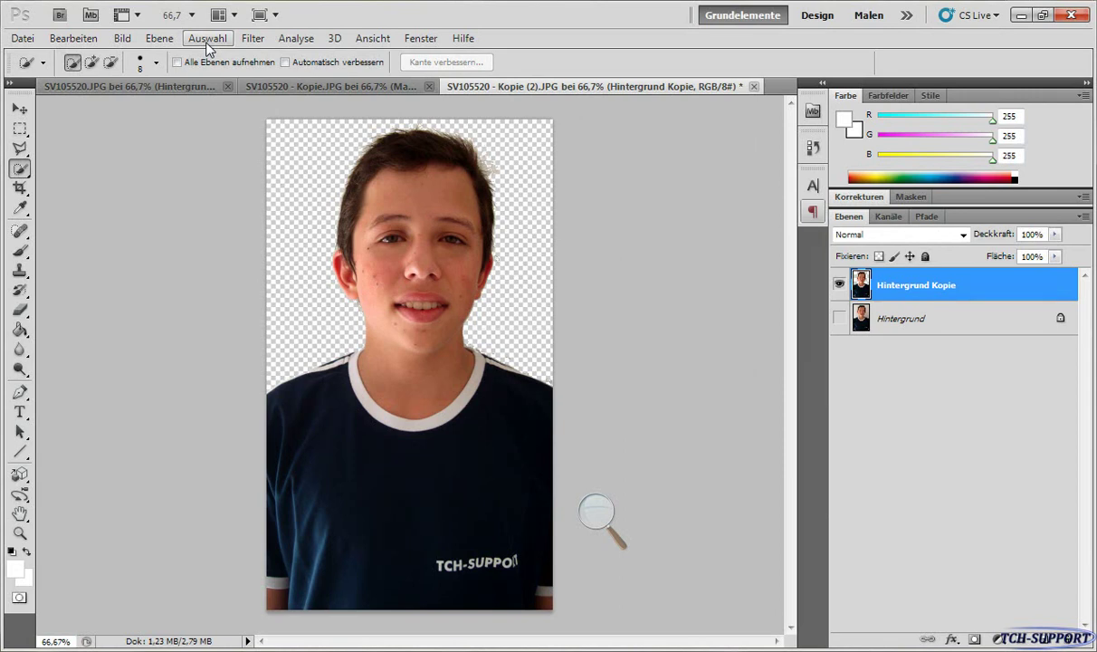
pyautogui.click(207, 43)
pyautogui.click(431, 339)
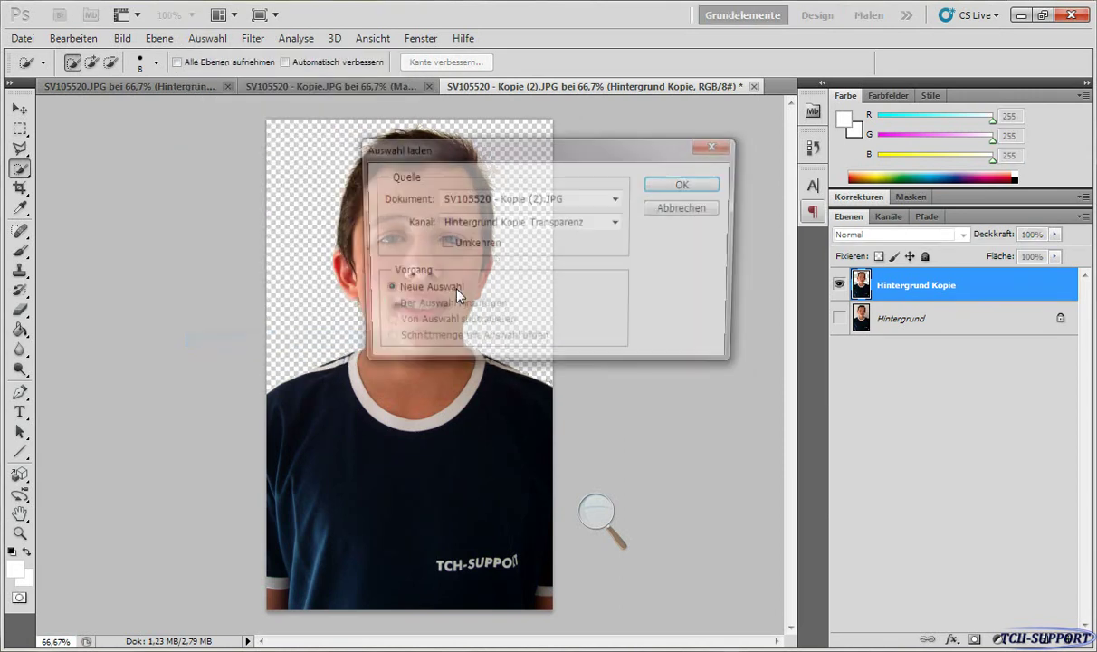
pyautogui.click(523, 219)
pyautogui.click(535, 201)
pyautogui.click(533, 228)
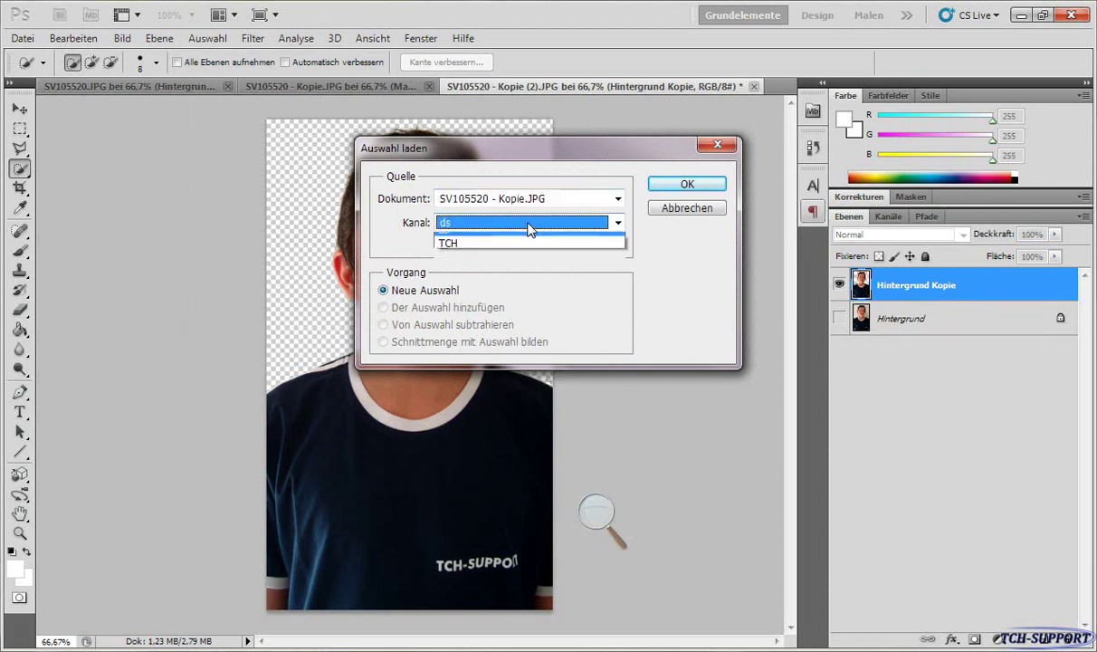
pyautogui.click(499, 243)
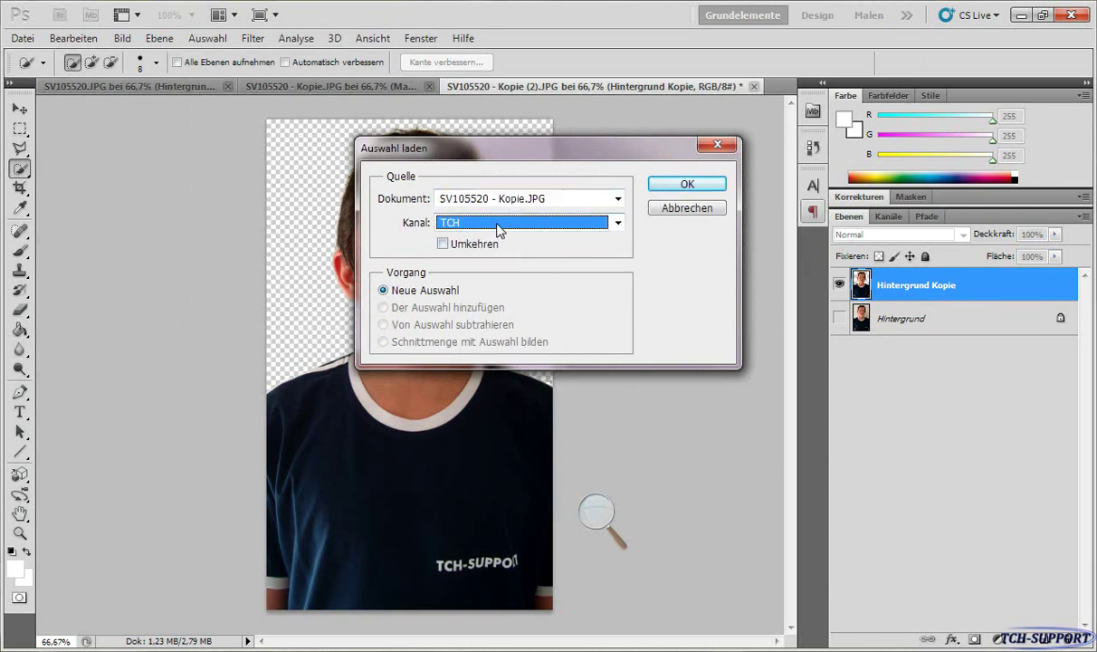
pyautogui.click(490, 195)
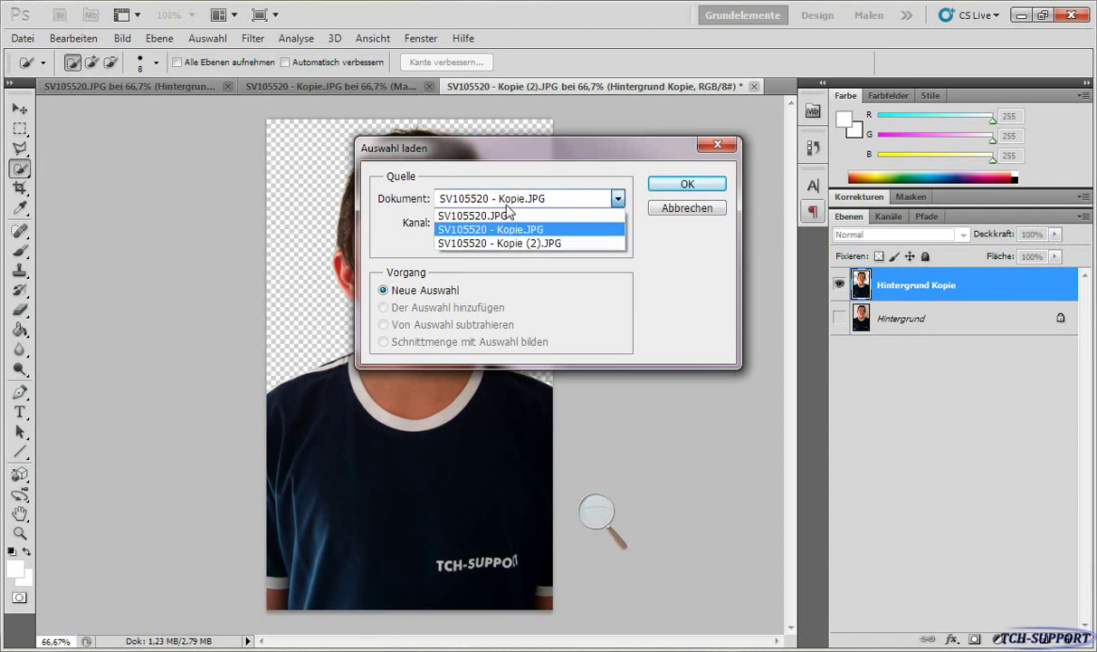
pyautogui.click(521, 213)
pyautogui.press('Return')
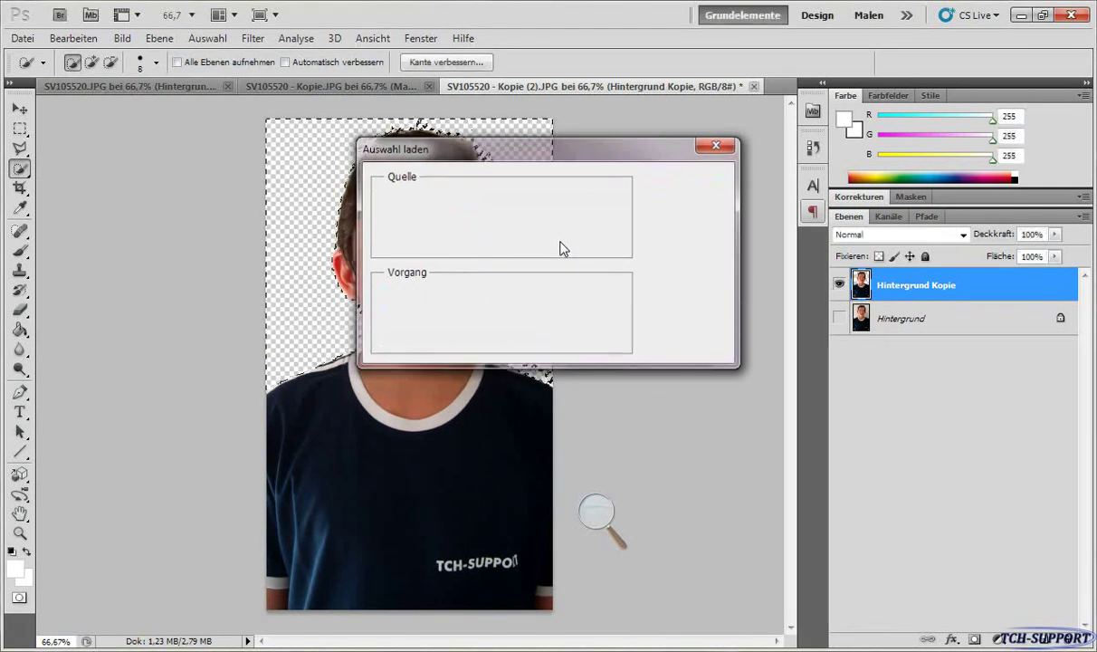
pyautogui.click(207, 38)
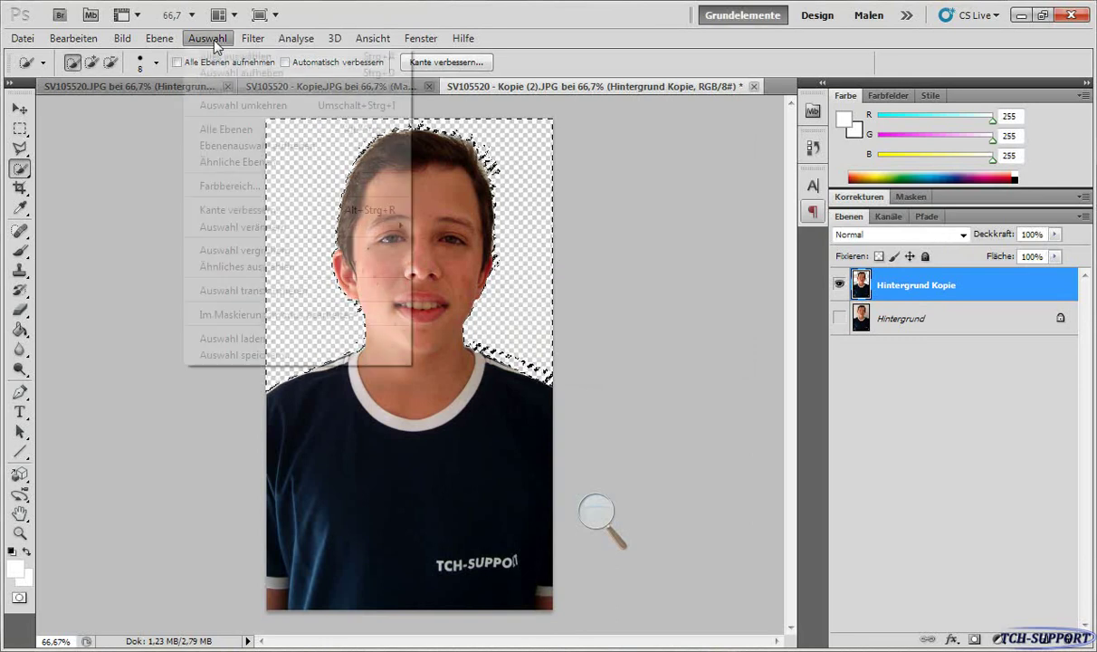
pyautogui.click(231, 76)
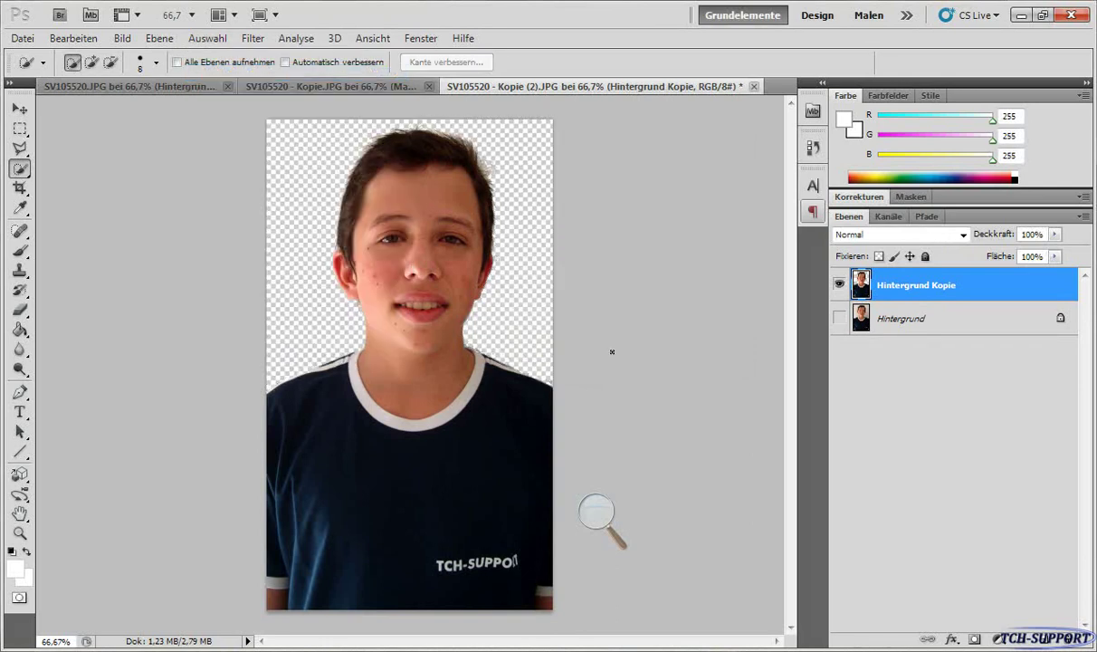